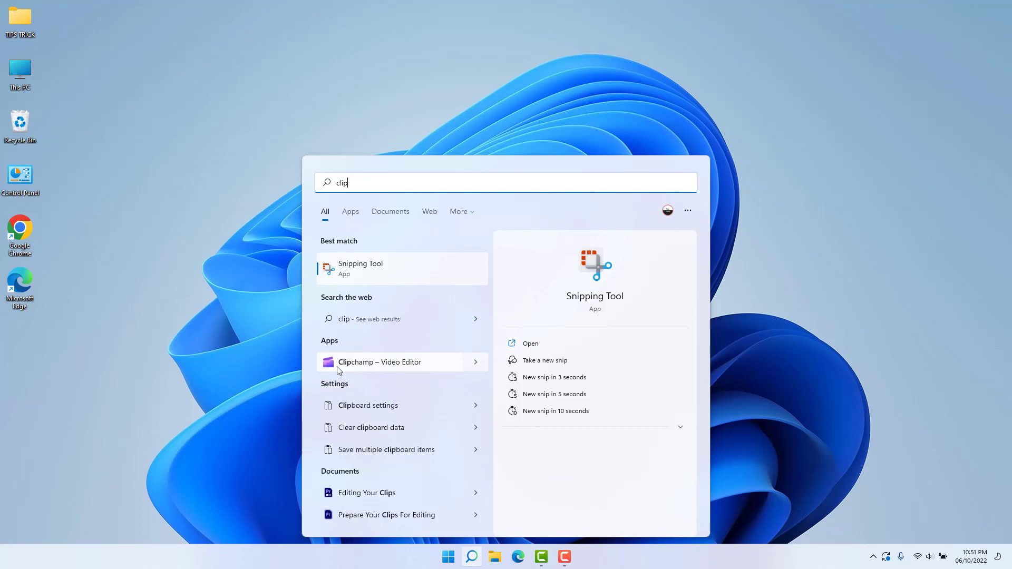
- Open Microsoft Store, search for "clipchamp" and launch Clipchamp - Video Editor from the results
{"action": "left_click", "coordinate": [254, 361]}
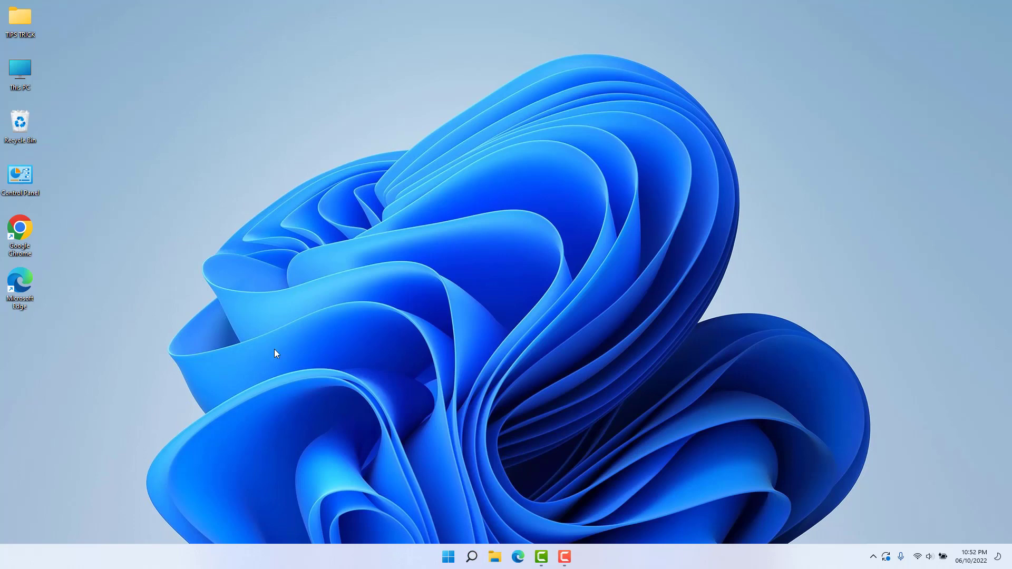
{"action": "left_click", "coordinate": [471, 557]}
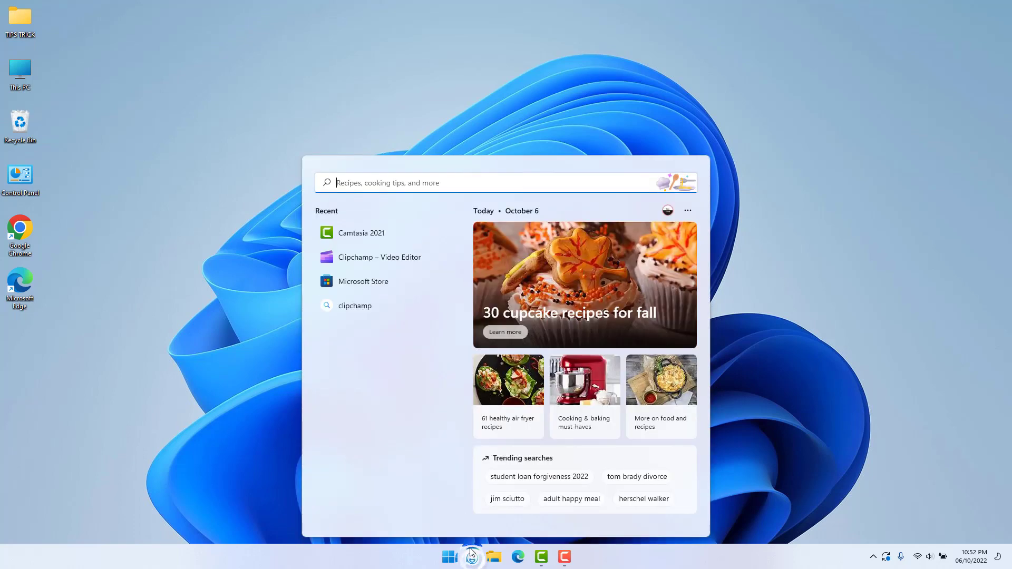
{"action": "left_click", "coordinate": [379, 281]}
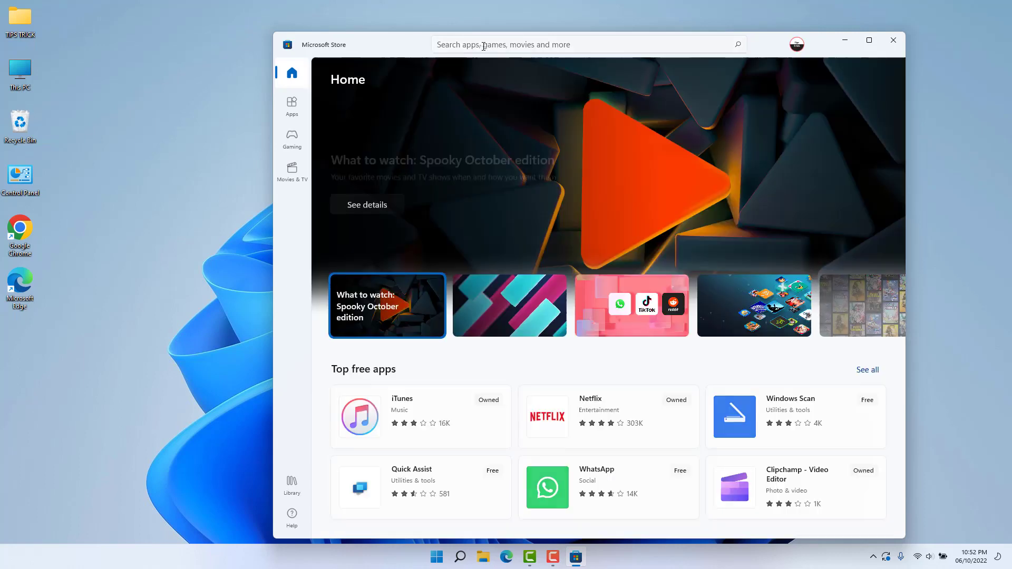
{"action": "left_click", "coordinate": [483, 45]}
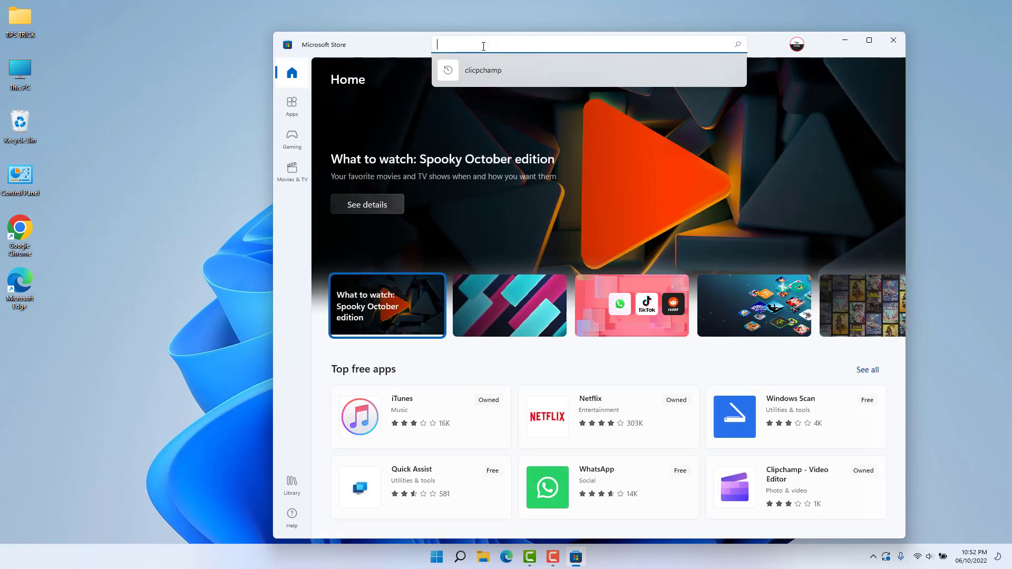
{"action": "type", "text": "clipchamp"}
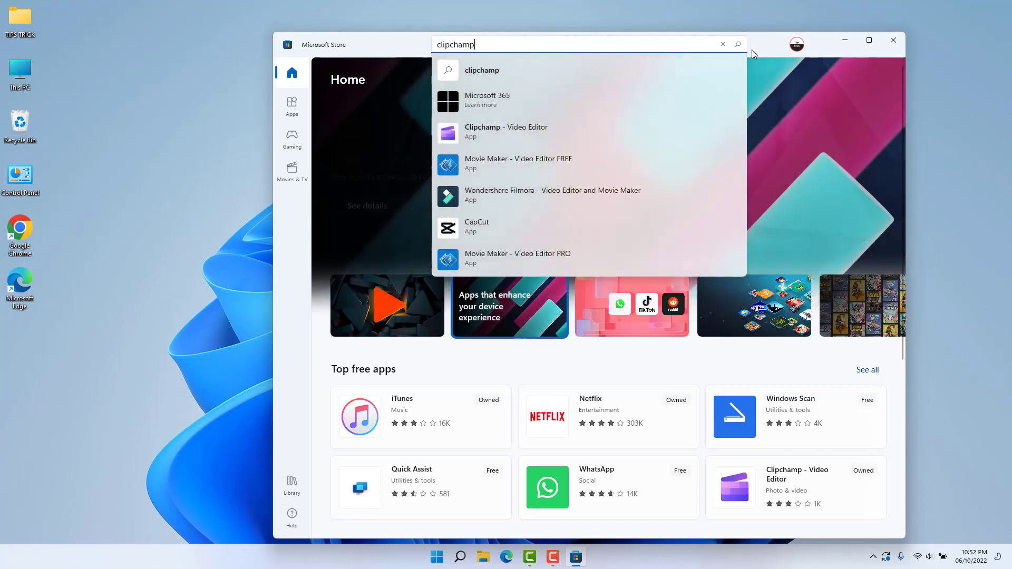
{"action": "left_click", "coordinate": [739, 44]}
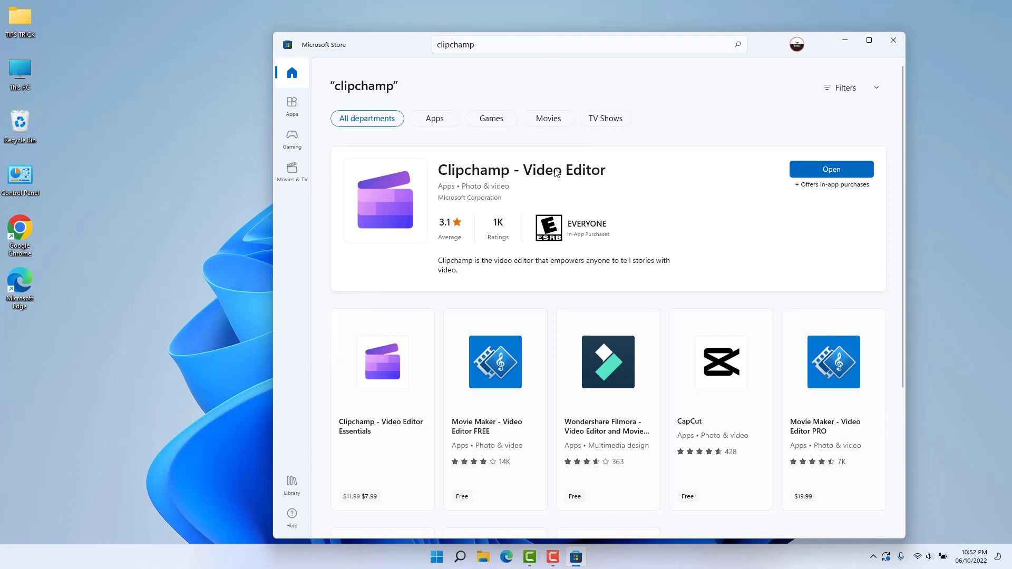
{"action": "left_click", "coordinate": [812, 170]}
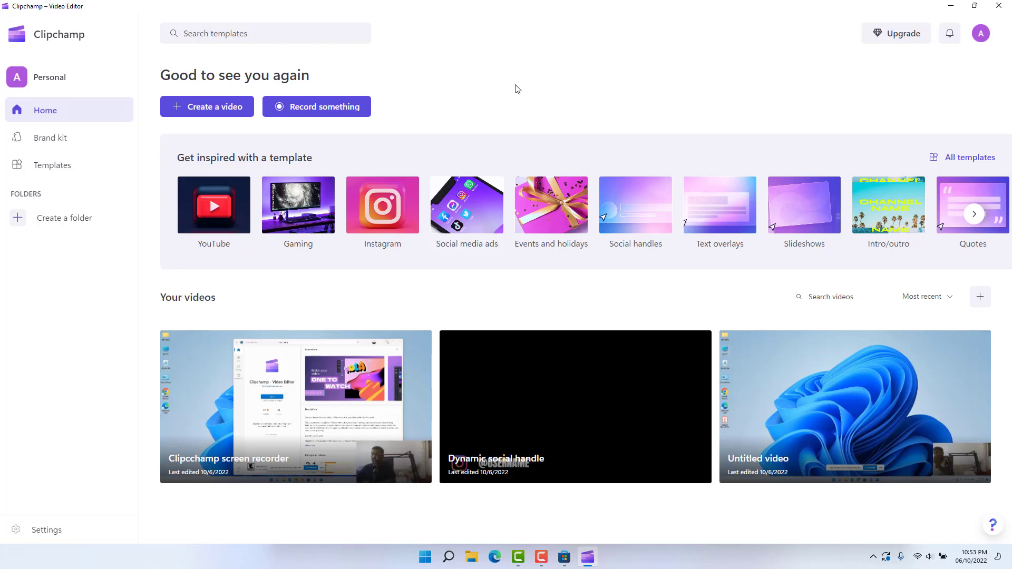
- Set up a new screen and camera recording from the Clipchamp home page
{"action": "left_click", "coordinate": [49, 111]}
{"action": "left_click", "coordinate": [312, 115]}
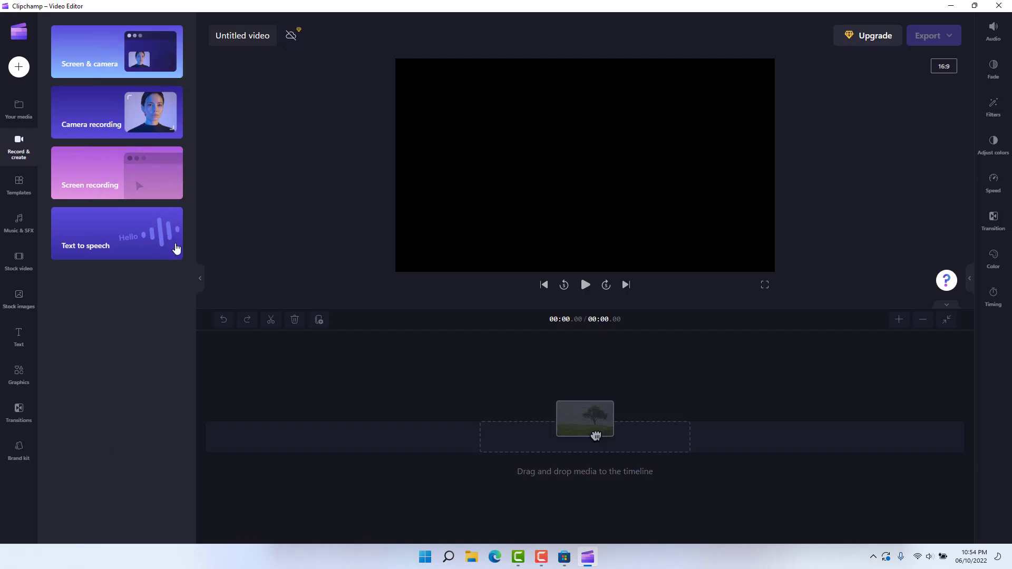
{"action": "left_click", "coordinate": [99, 54]}
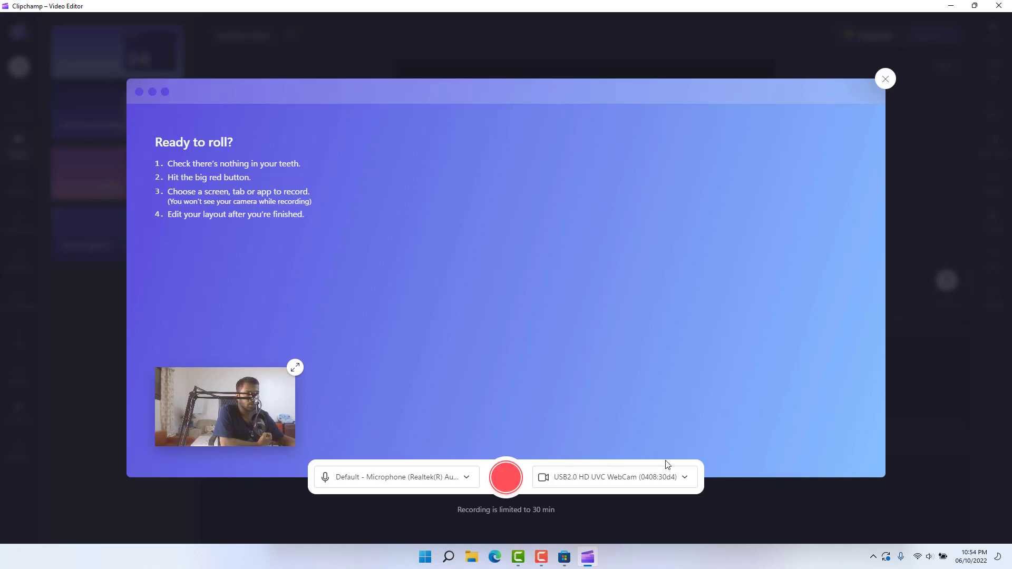
- Review the microphone and camera sources available for the recording
{"action": "left_click", "coordinate": [386, 477]}
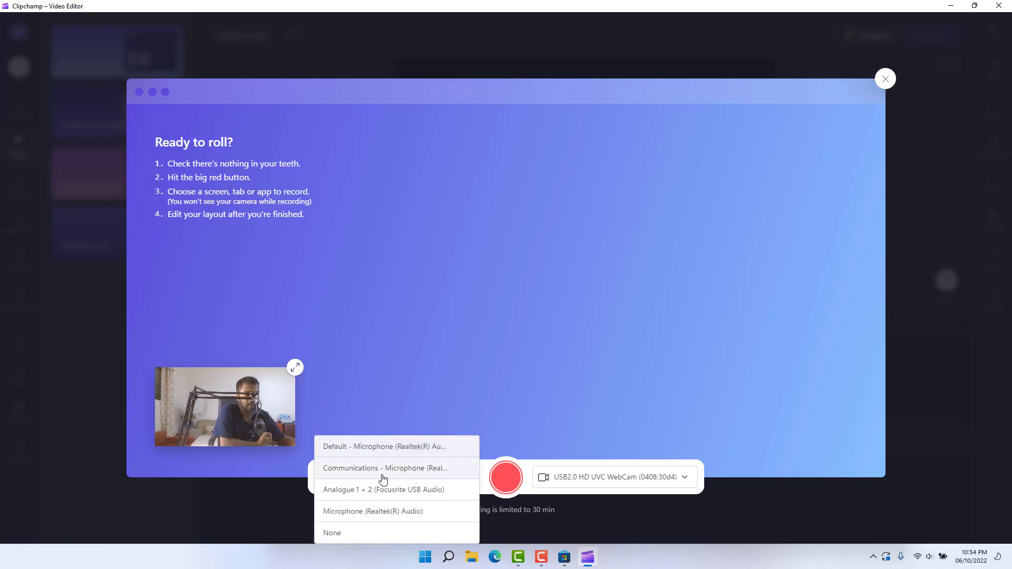
{"action": "left_click", "coordinate": [287, 501]}
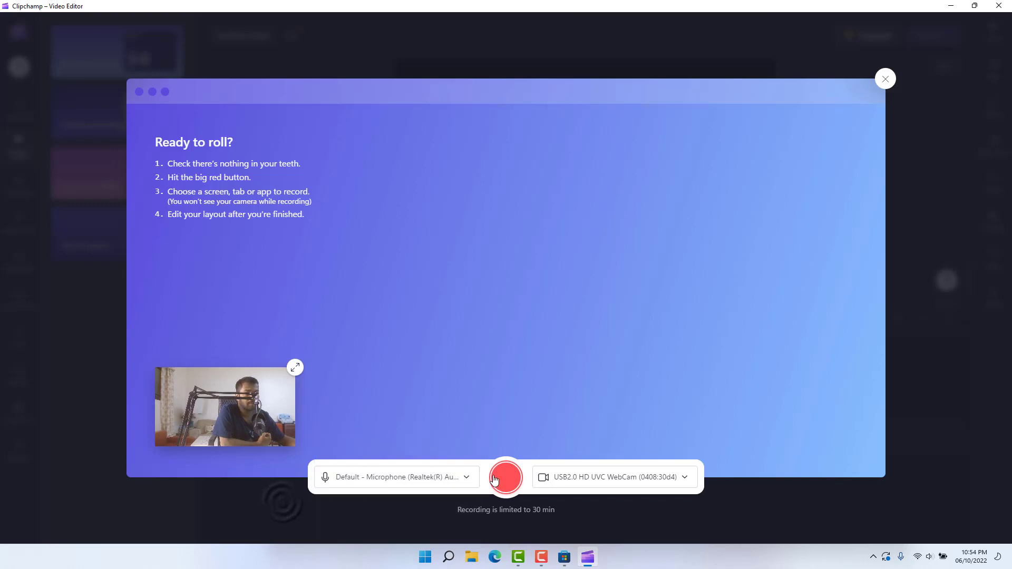
{"action": "left_click", "coordinate": [614, 482]}
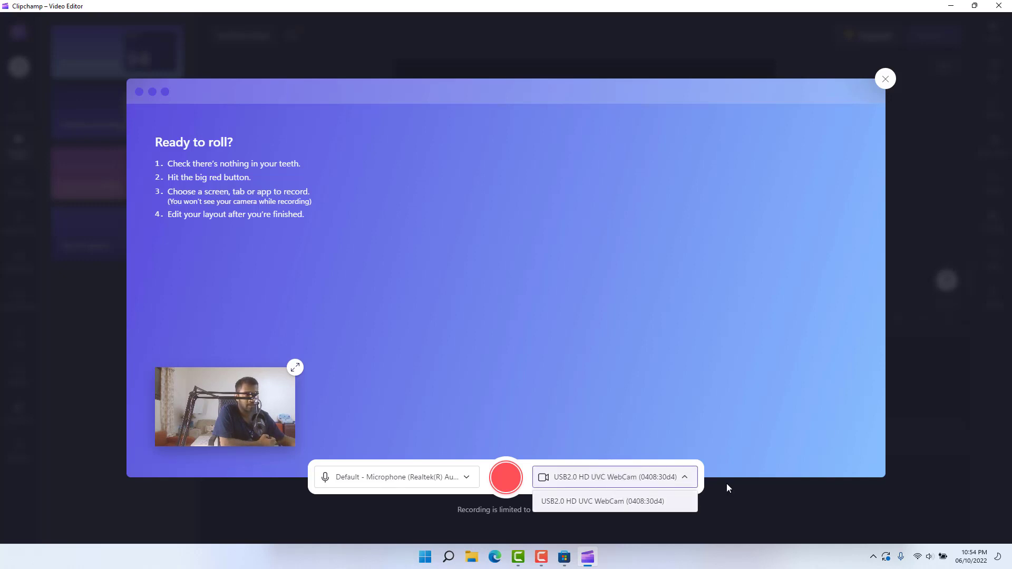
{"action": "left_click", "coordinate": [476, 519]}
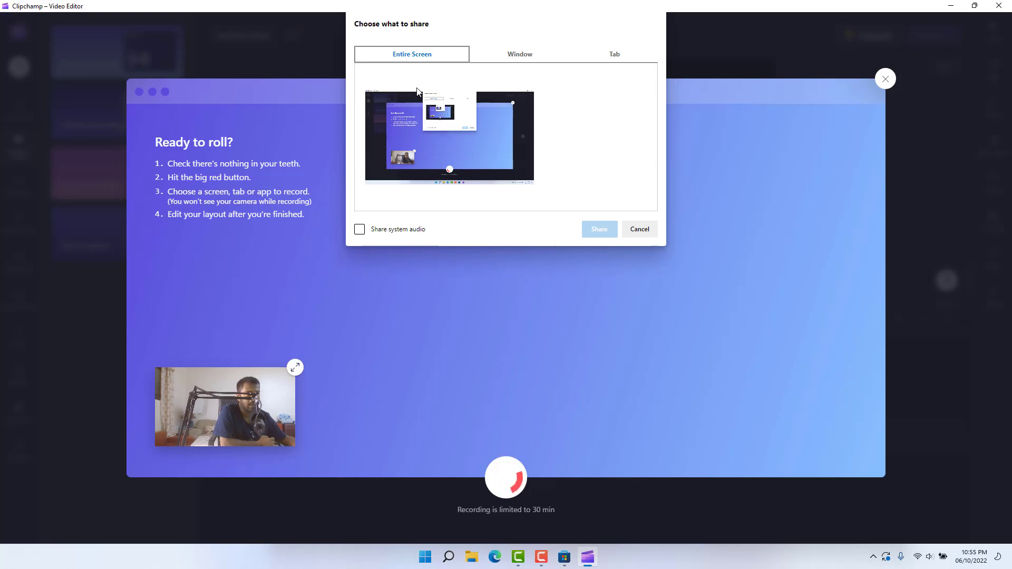
- Choose the entire screen instead of a single window as the recording source and share it without system audio
{"action": "left_click", "coordinate": [510, 61]}
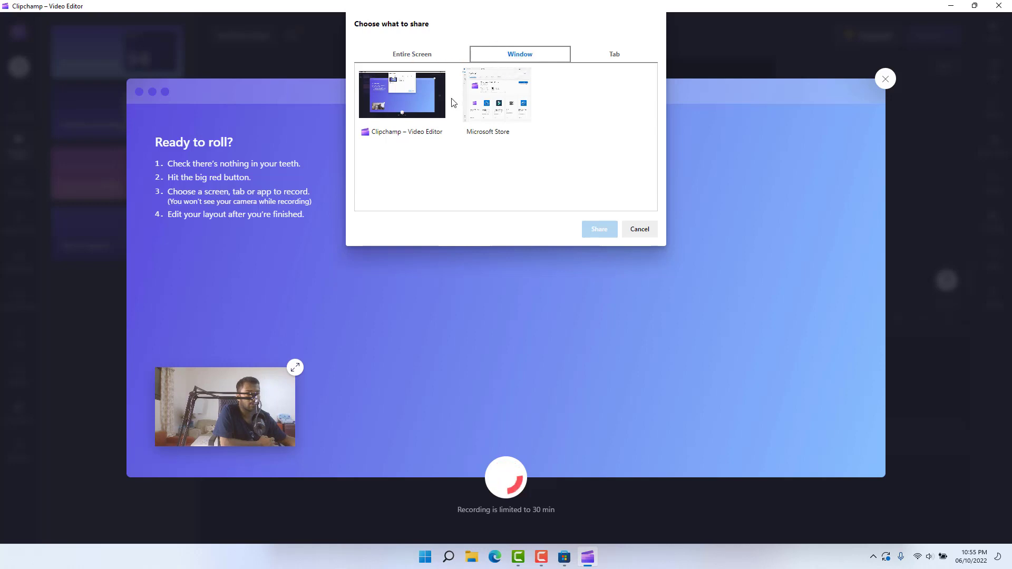
{"action": "left_click", "coordinate": [502, 103]}
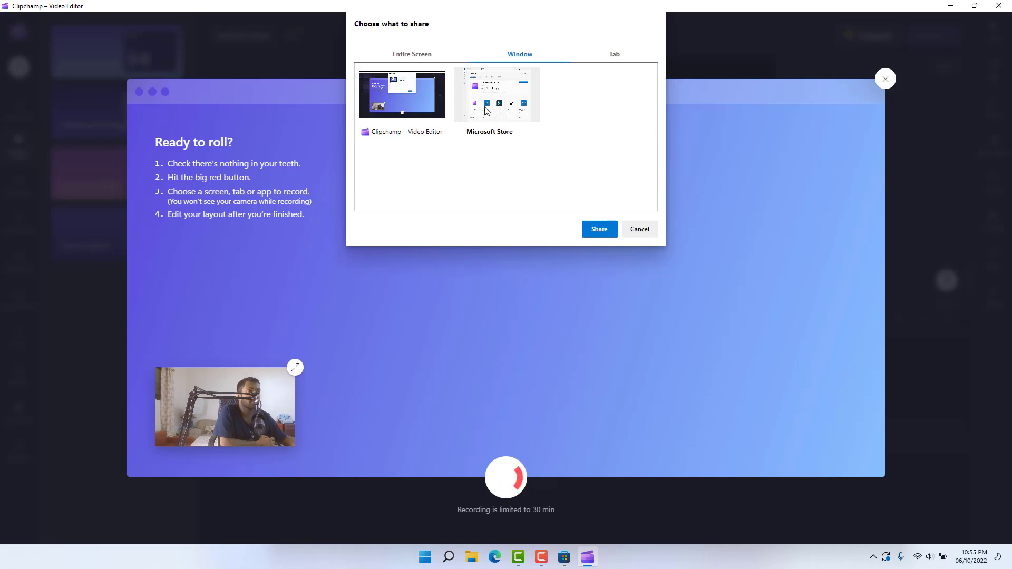
{"action": "left_click", "coordinate": [411, 55]}
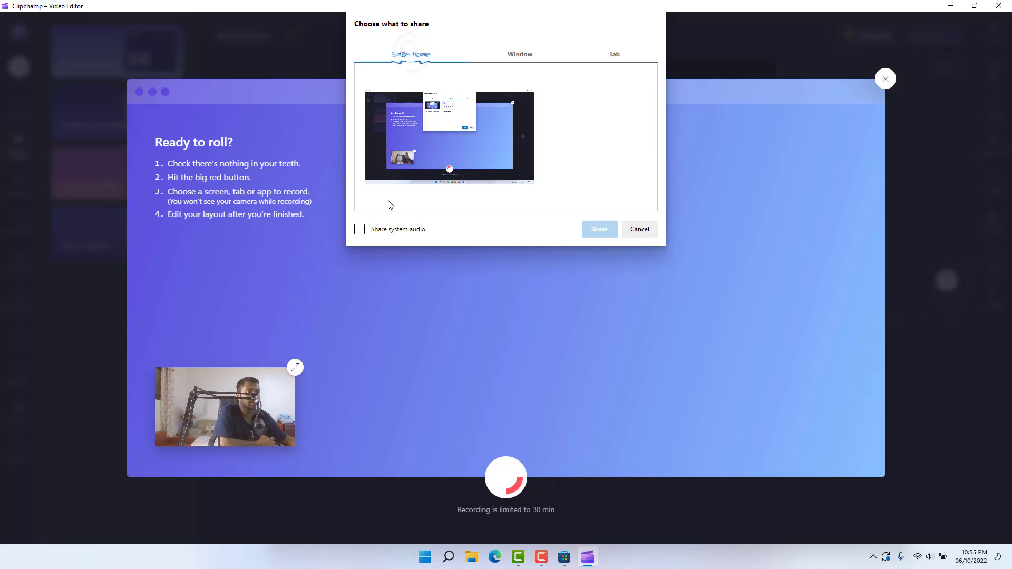
{"action": "left_click", "coordinate": [422, 167]}
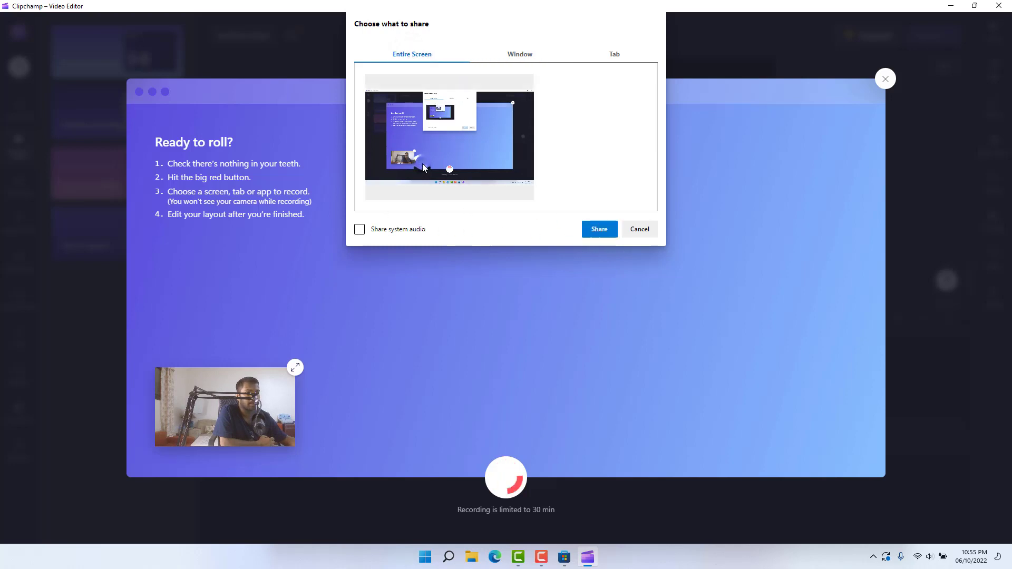
{"action": "left_click", "coordinate": [599, 230]}
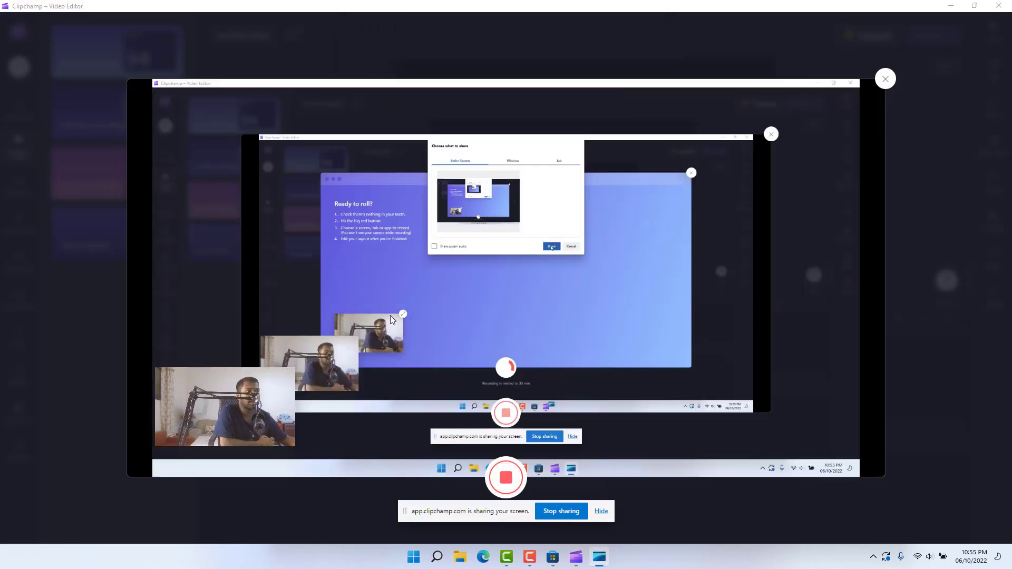
- Clear the desktop for the recording by minimizing Clipchamp, closing Microsoft Store and hiding the screen-sharing notice
{"action": "left_click", "coordinate": [954, 6]}
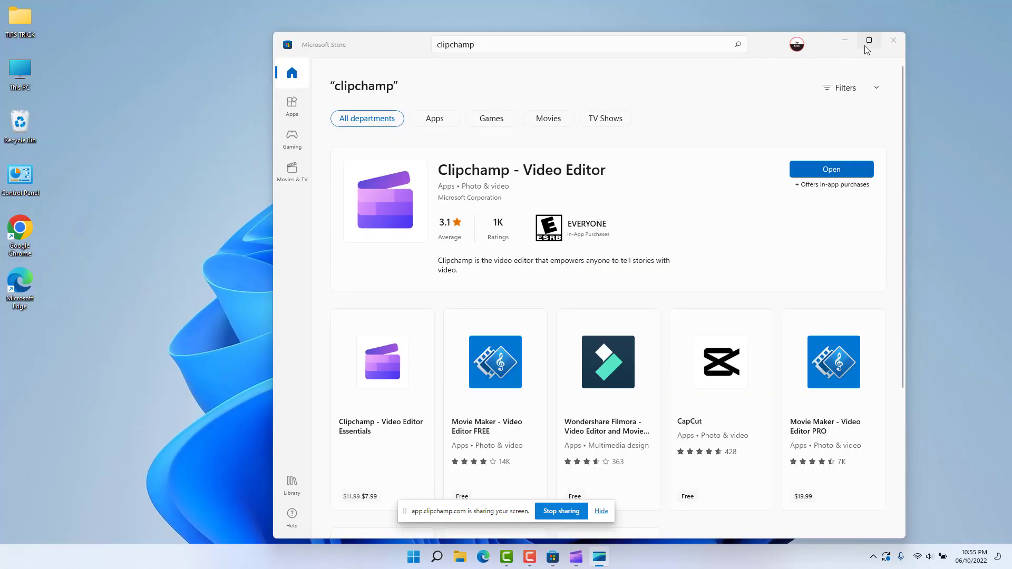
{"action": "left_click", "coordinate": [868, 41]}
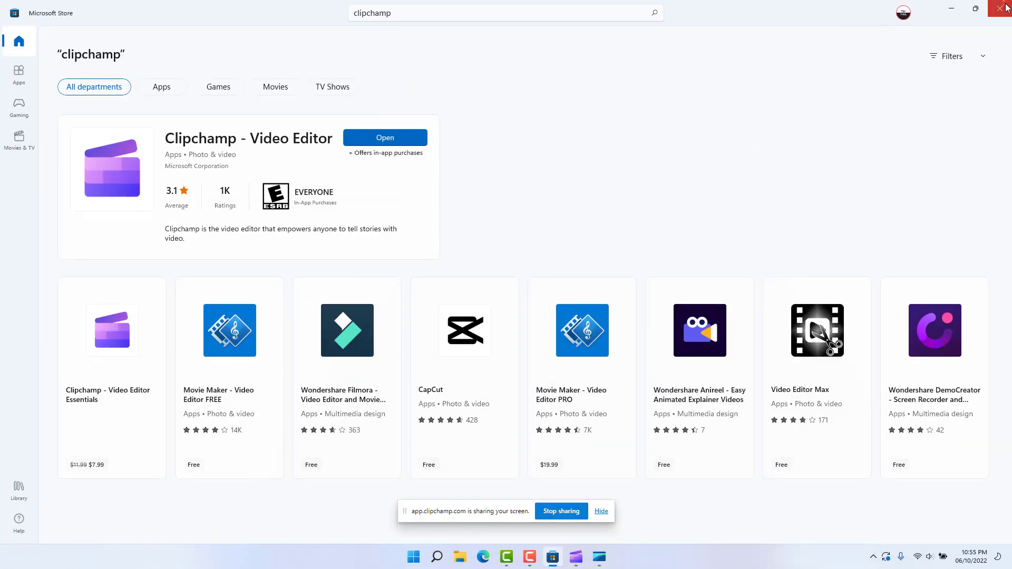
{"action": "left_click", "coordinate": [1004, 8]}
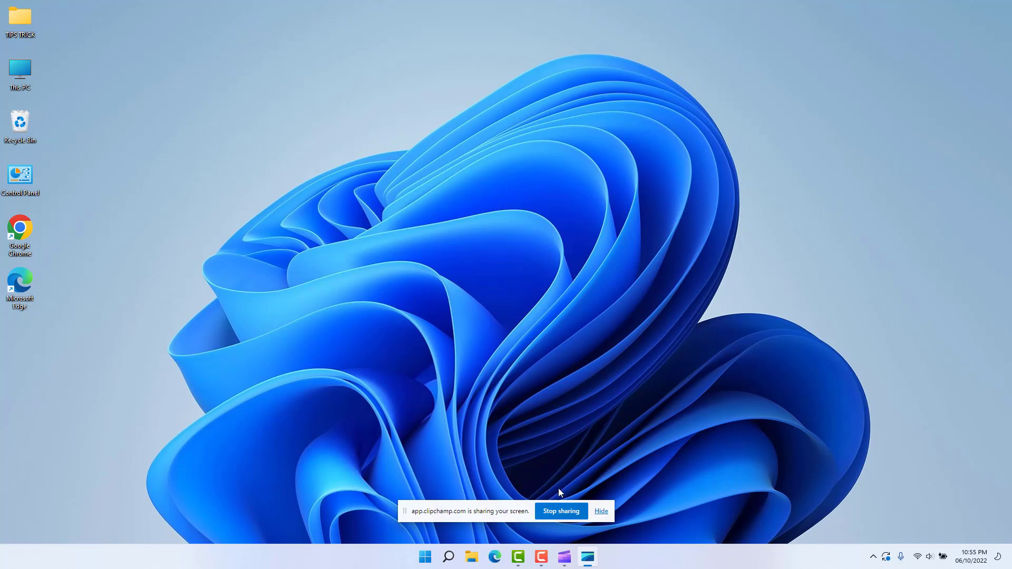
{"action": "left_click", "coordinate": [601, 511]}
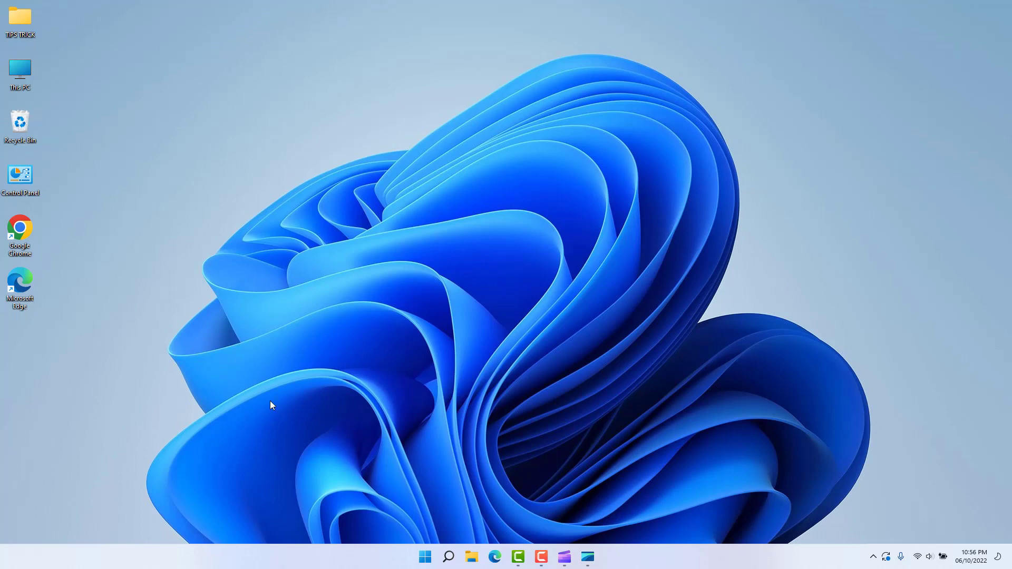
- Open and close This PC and the TIPS TRICK folder as on-screen activity for the recording
{"action": "double_click", "coordinate": [24, 74]}
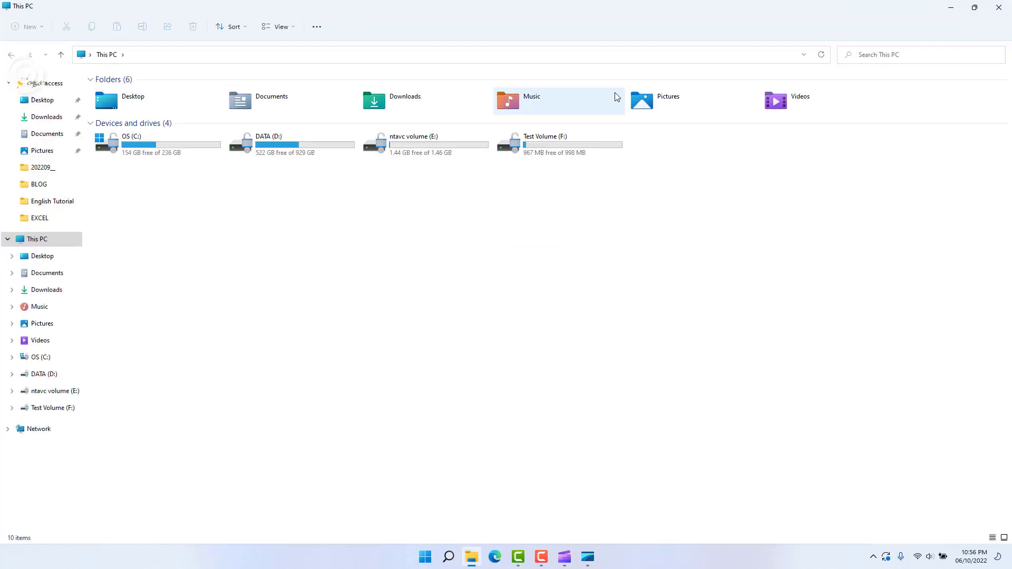
{"action": "left_click", "coordinate": [998, 8]}
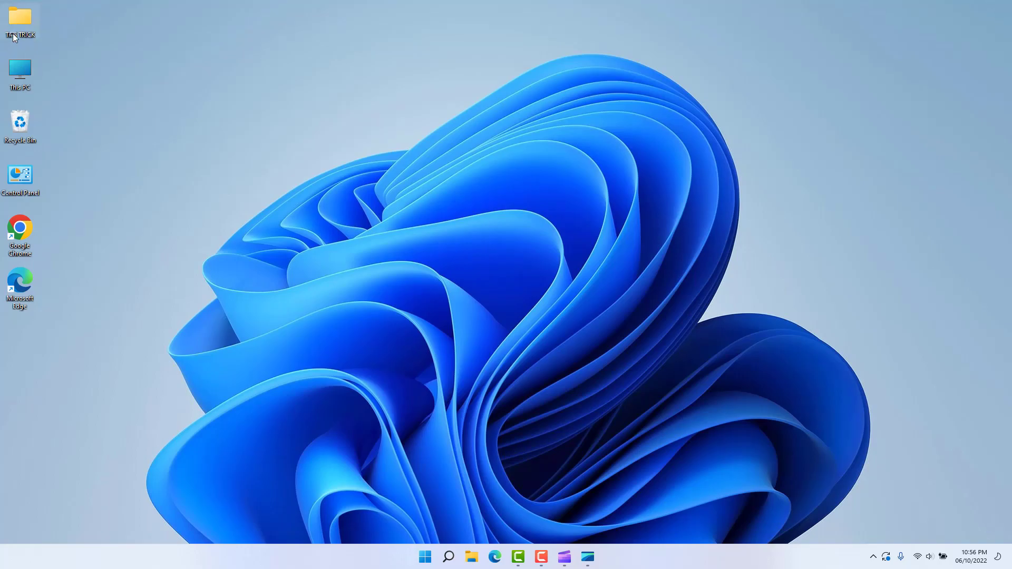
{"action": "double_click", "coordinate": [14, 35]}
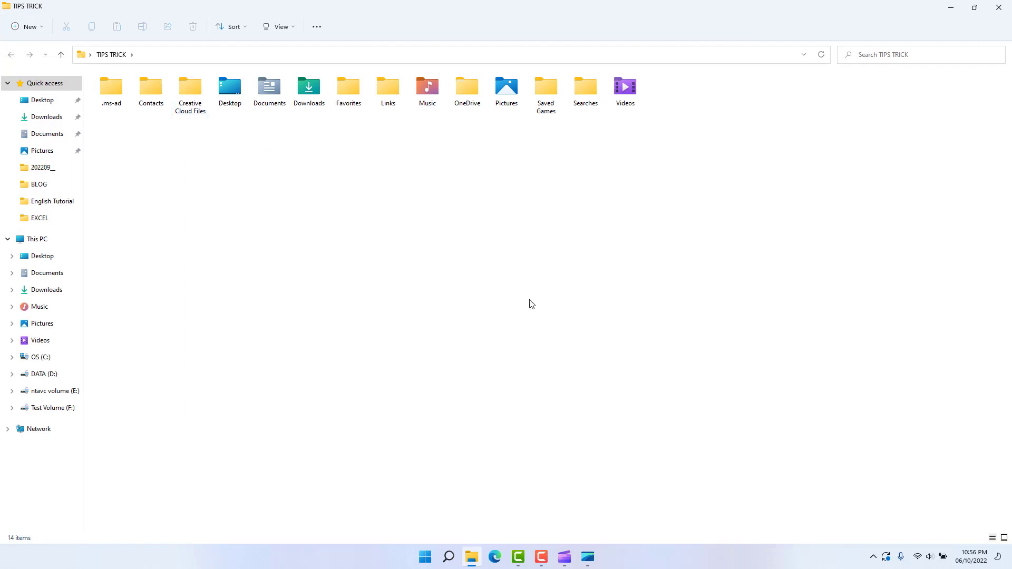
{"action": "left_click", "coordinate": [999, 7]}
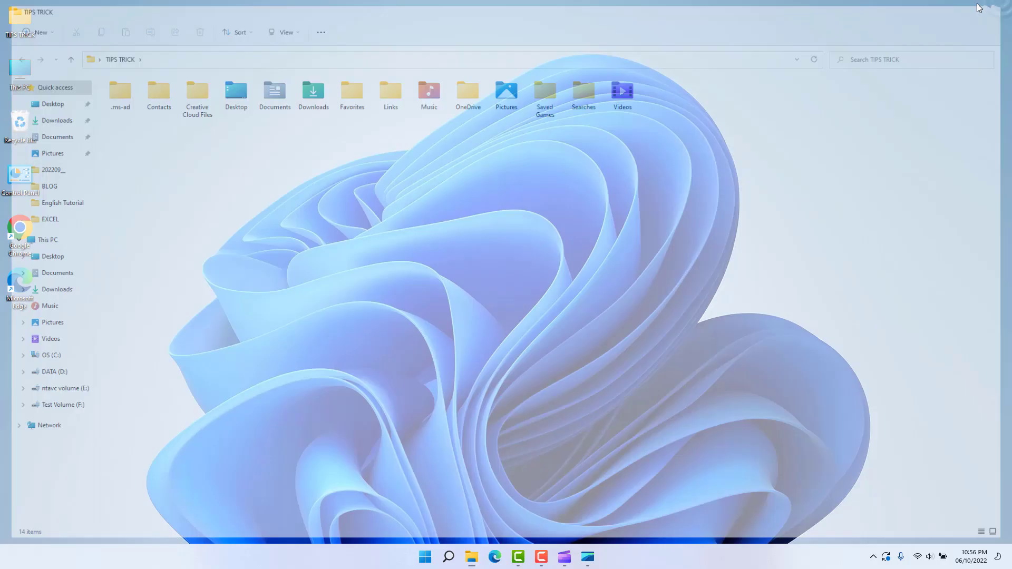
- Return to Clipchamp and stop the screen and camera recording
{"action": "left_click", "coordinate": [572, 557]}
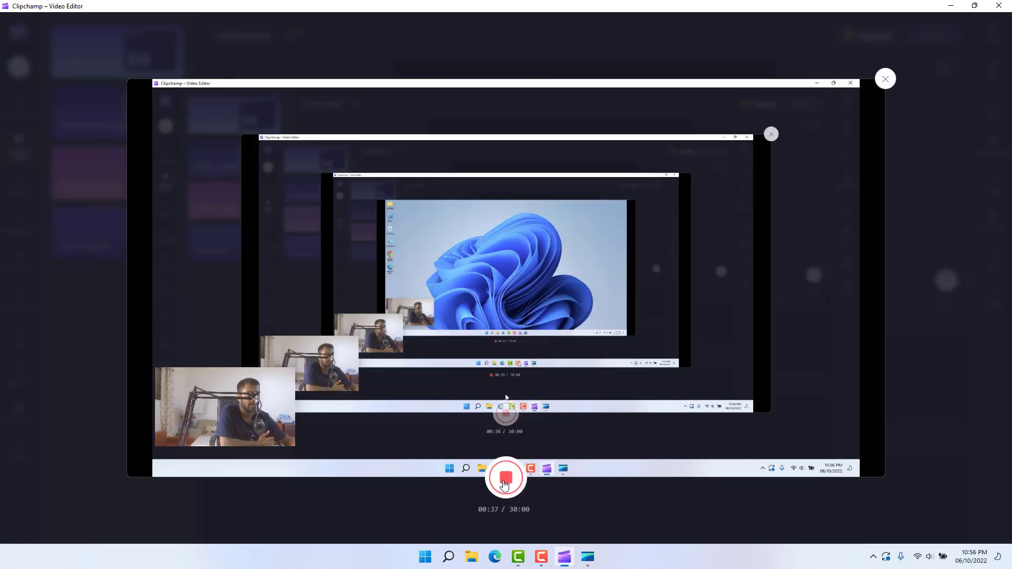
{"action": "left_click", "coordinate": [504, 484]}
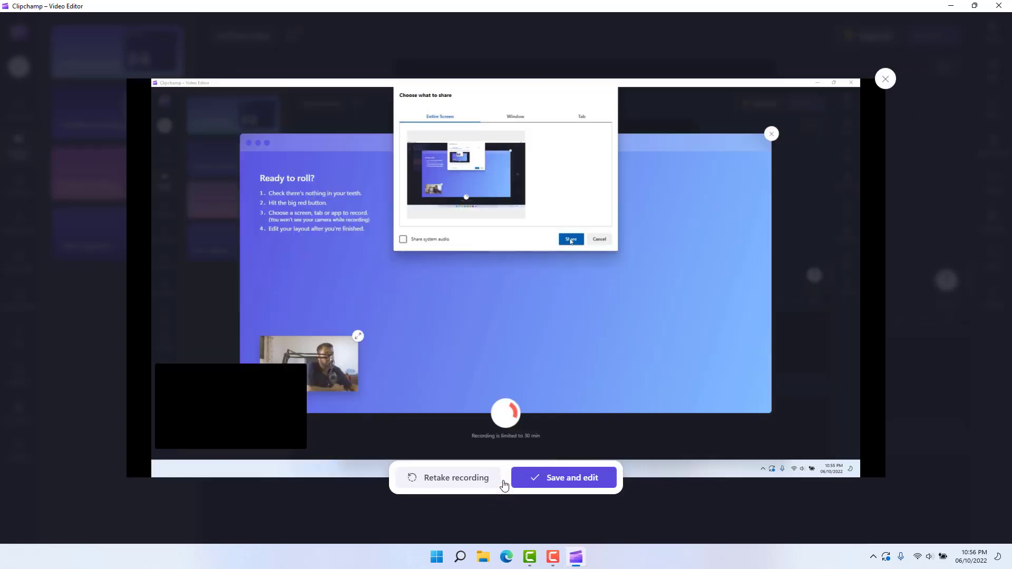
- Lower the system volume to 0 while the recording preview plays
{"action": "left_click", "coordinate": [922, 550]}
{"action": "left_click_drag", "start_coordinate": [874, 491], "coordinate": [843, 492]}
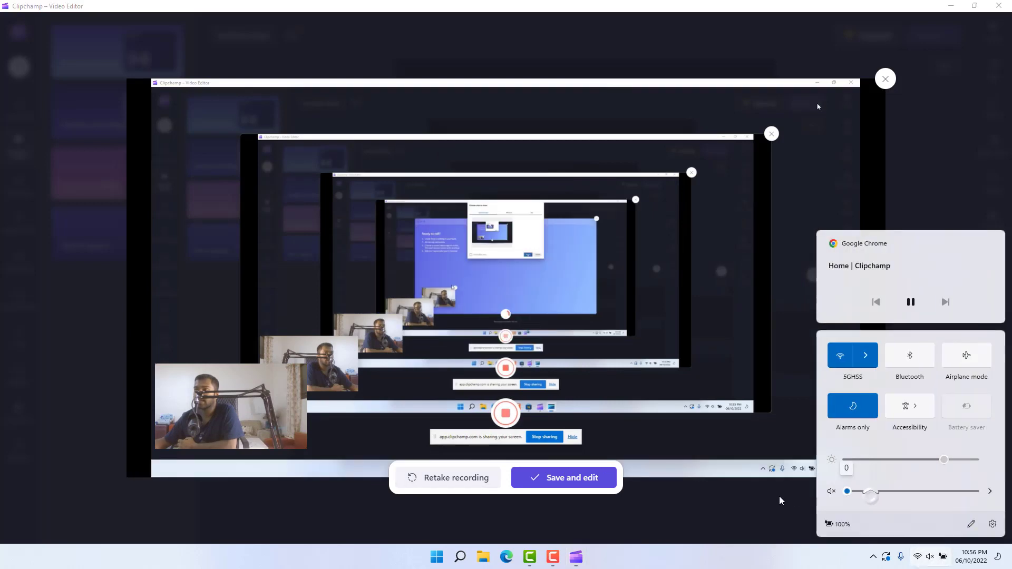
{"action": "left_click", "coordinate": [497, 6]}
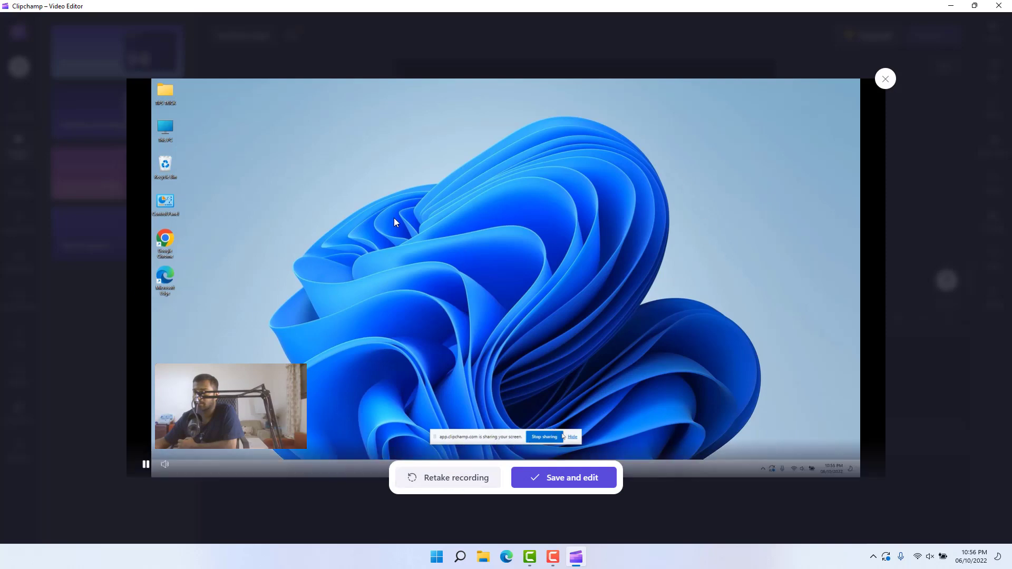
- Save the recording into the editor and play back the screen and webcam clips on the timeline
{"action": "left_click", "coordinate": [560, 477]}
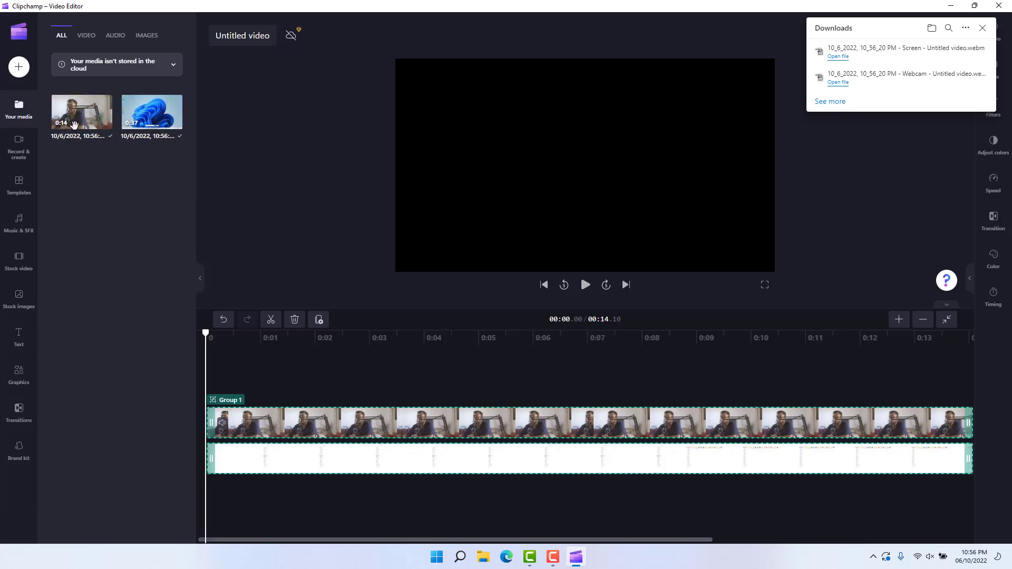
{"action": "mouse_move", "coordinate": [75, 123]}
{"action": "mouse_move", "coordinate": [148, 125]}
{"action": "left_click", "coordinate": [586, 287]}
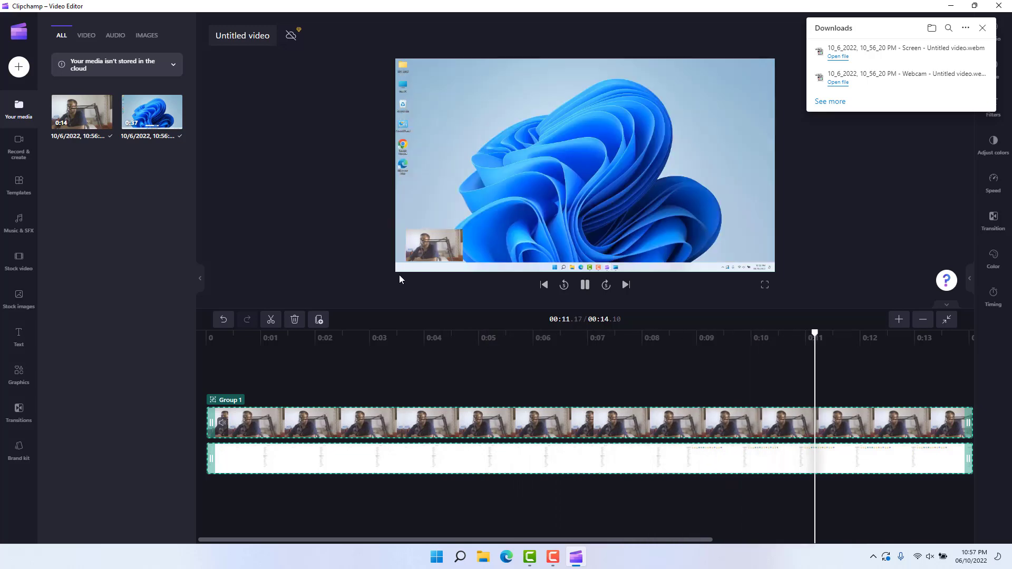
{"action": "left_click", "coordinate": [585, 286]}
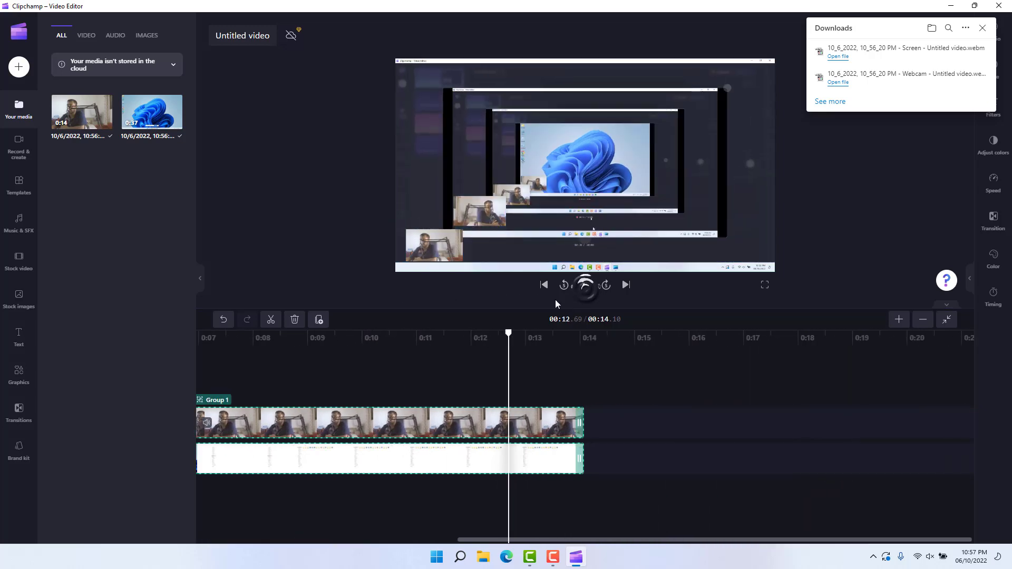
- Place the playhead at about 00:09.83 and move the webcam overlay to the lower-right corner of the video frame
{"action": "left_click_drag", "start_coordinate": [482, 337], "coordinate": [243, 337]}
{"action": "left_click_drag", "start_coordinate": [315, 339], "coordinate": [353, 338]}
{"action": "left_click", "coordinate": [422, 245]}
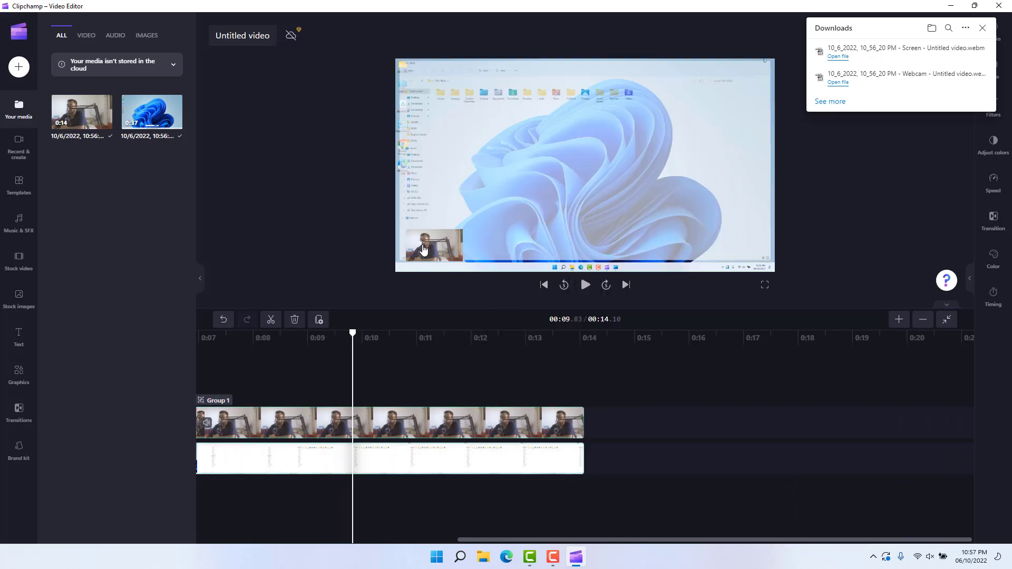
{"action": "left_click_drag", "start_coordinate": [422, 244], "coordinate": [749, 248]}
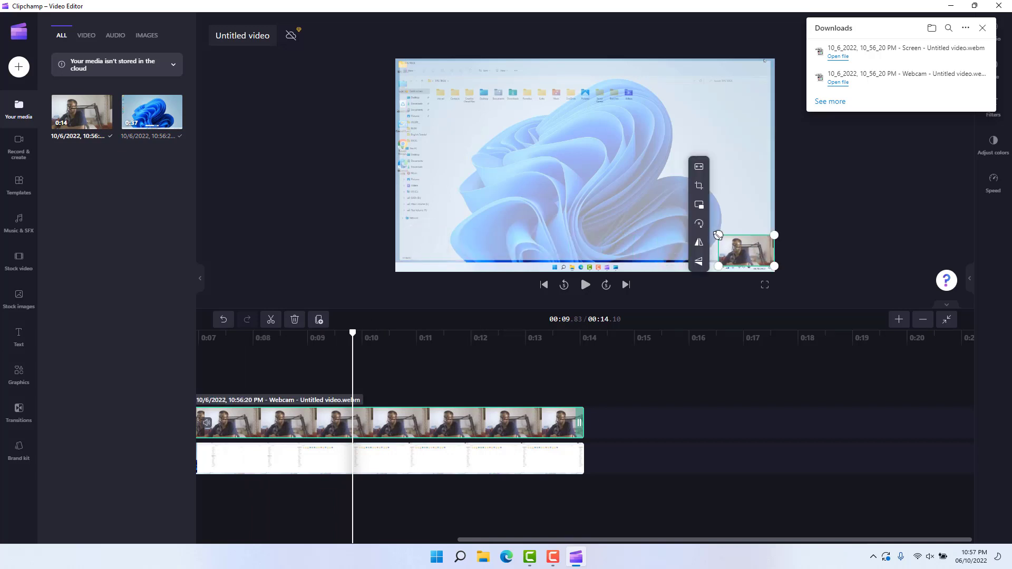
- Enlarge the webcam overlay in the lower-right corner of the frame and split both the webcam and screen clips at 00:01.34
{"action": "left_click_drag", "start_coordinate": [696, 219], "coordinate": [677, 211]}
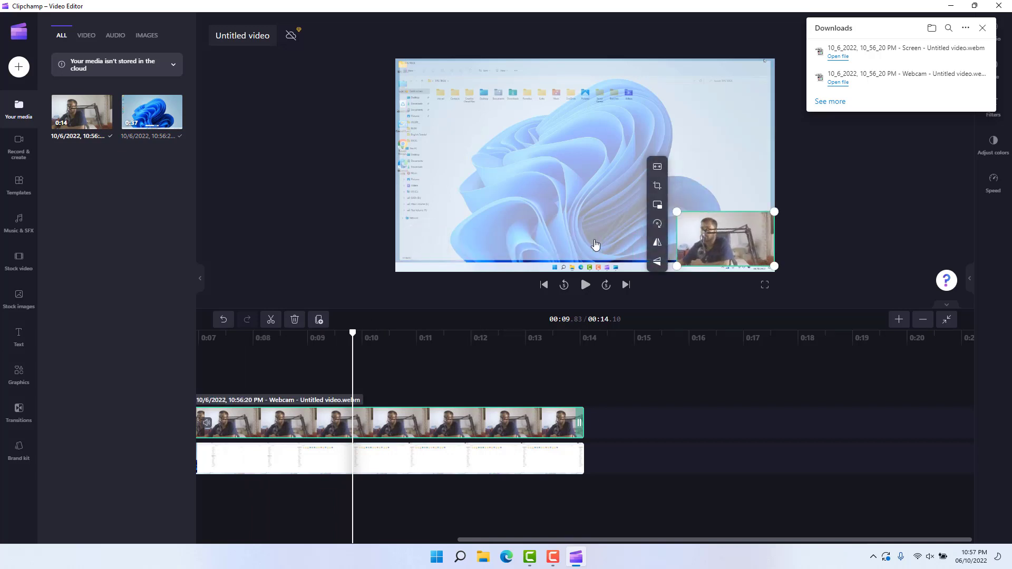
{"action": "left_click_drag", "start_coordinate": [353, 332], "coordinate": [282, 440]}
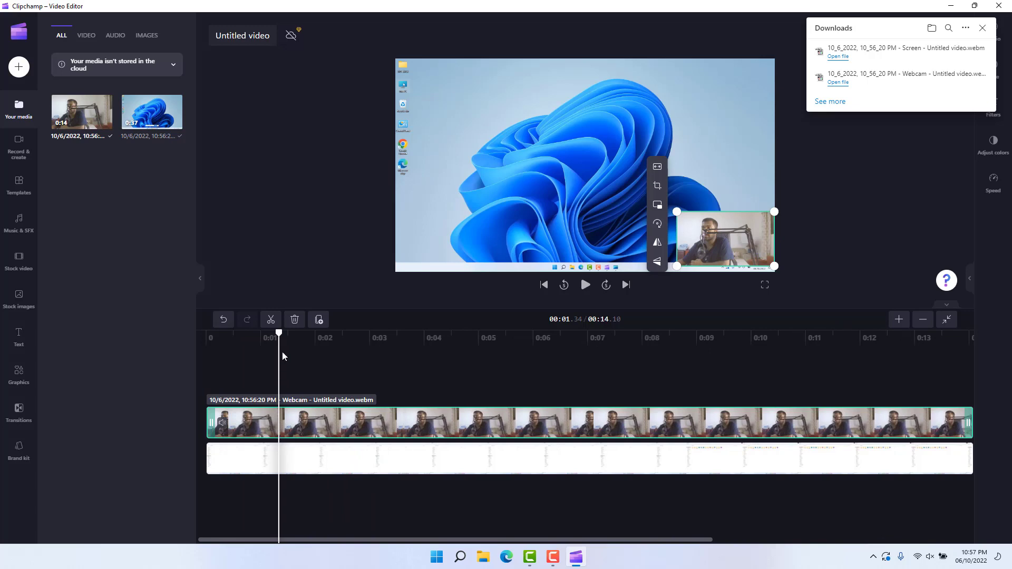
{"action": "left_click", "coordinate": [271, 320]}
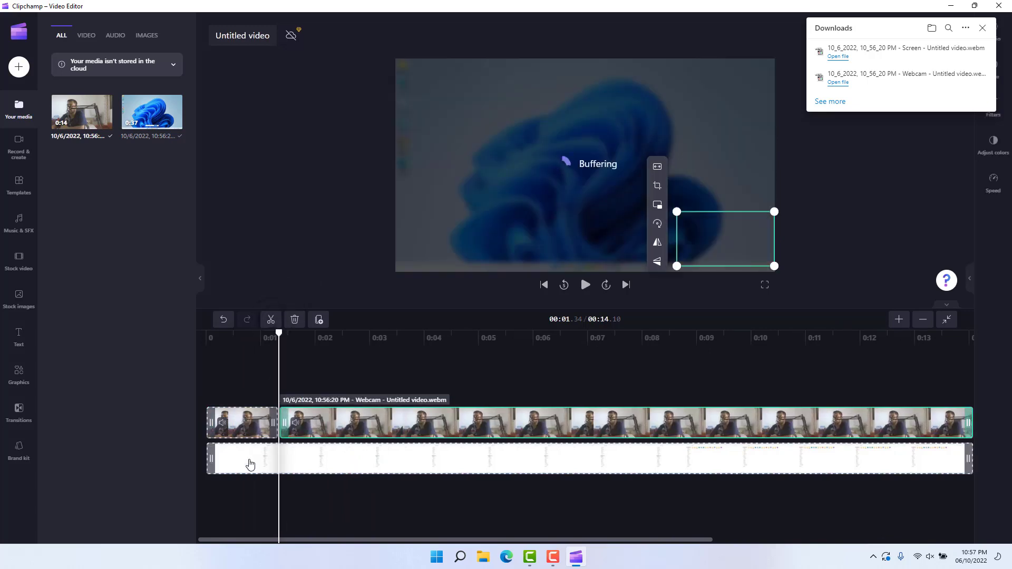
{"action": "left_click", "coordinate": [271, 320]}
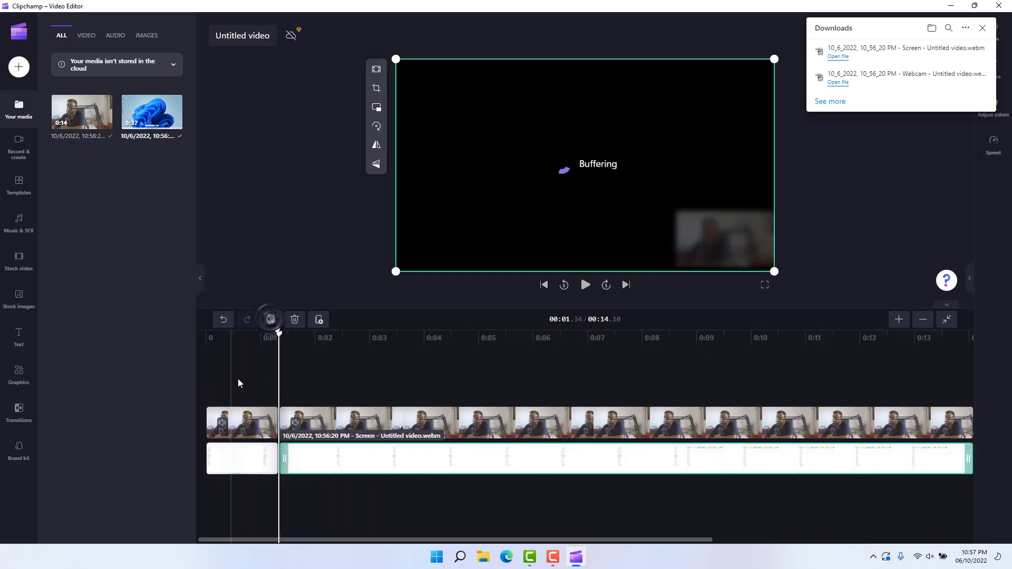
- Delete the webcam and screen segments before the split at the start of the timeline
{"action": "left_click", "coordinate": [226, 474]}
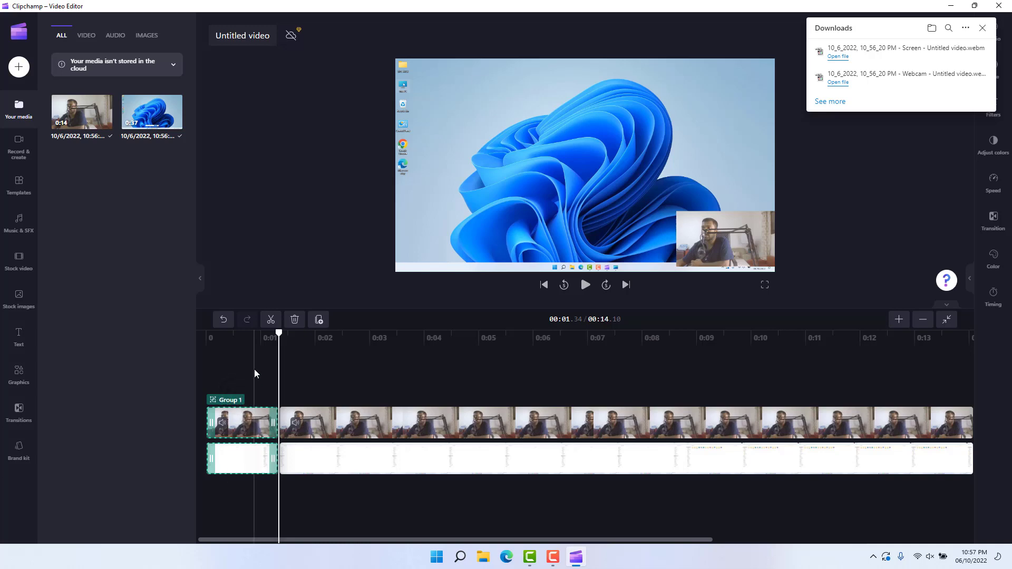
{"action": "left_click", "coordinate": [243, 402]}
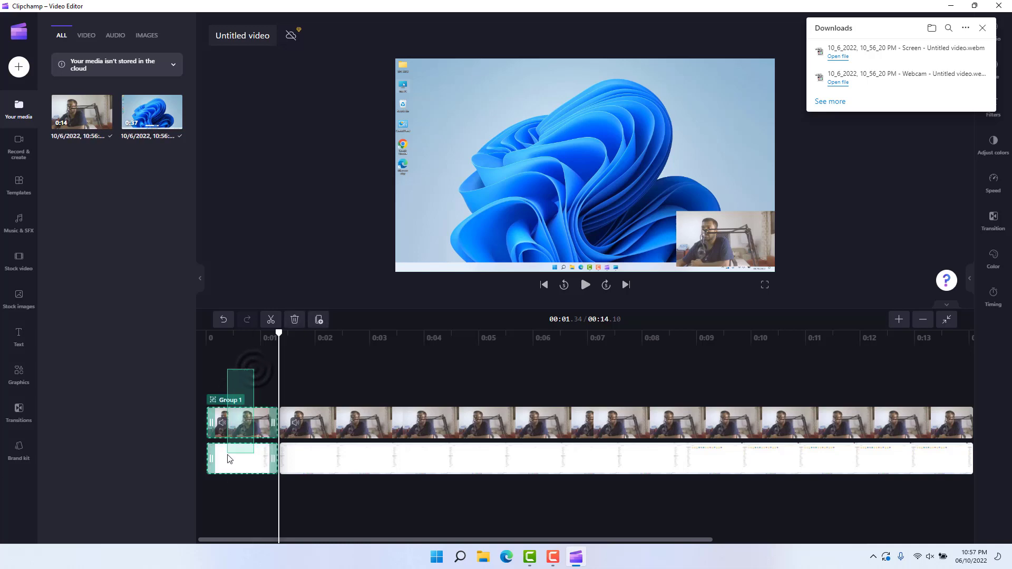
{"action": "left_click", "coordinate": [295, 320]}
- Close the gaps at the start of both the webcam and screen tracks and place the playhead at 00:01.50
{"action": "right_click", "coordinate": [228, 414]}
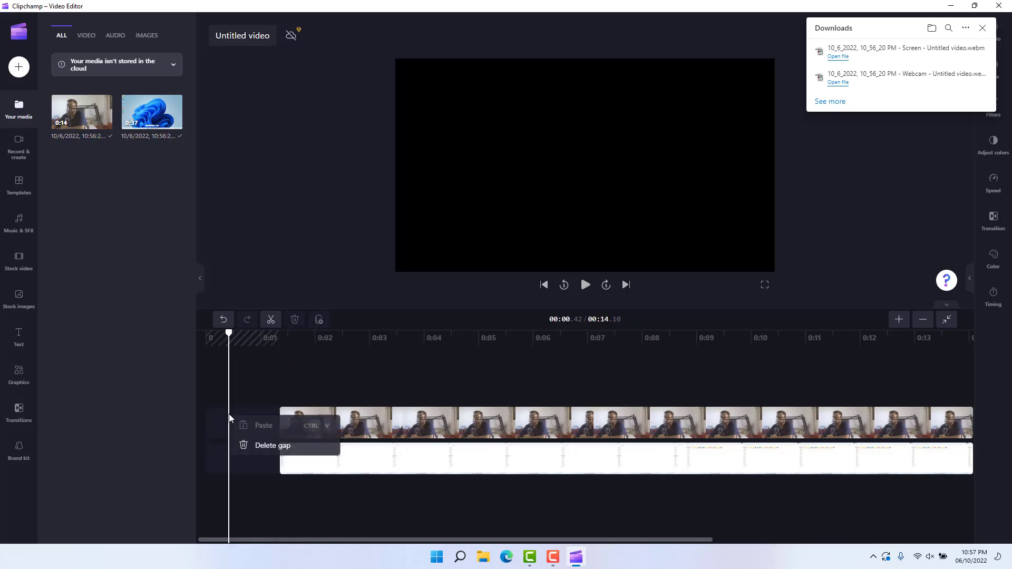
{"action": "left_click", "coordinate": [268, 446]}
{"action": "left_click", "coordinate": [257, 456]}
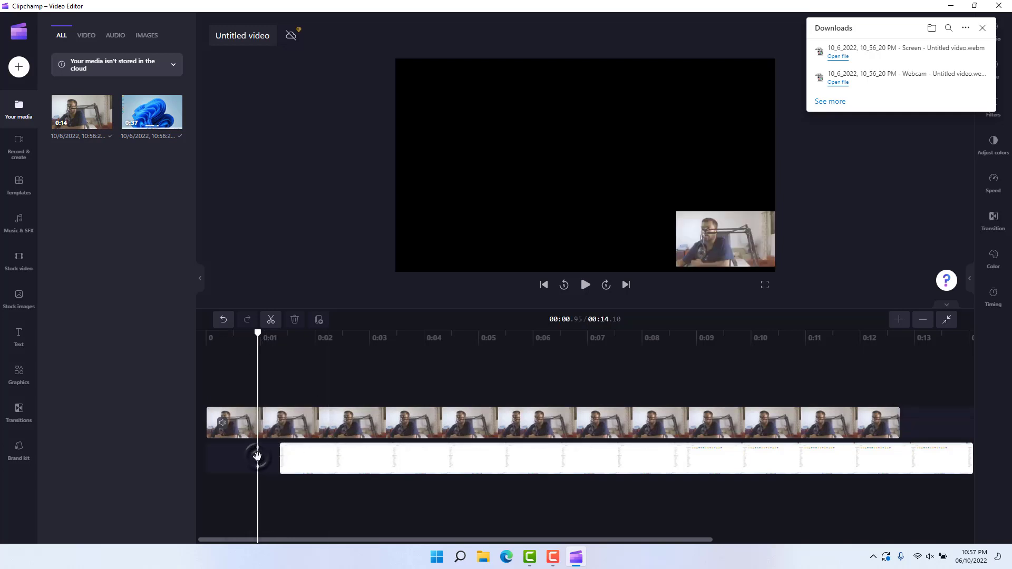
{"action": "right_click", "coordinate": [257, 455]}
{"action": "left_click", "coordinate": [226, 452]}
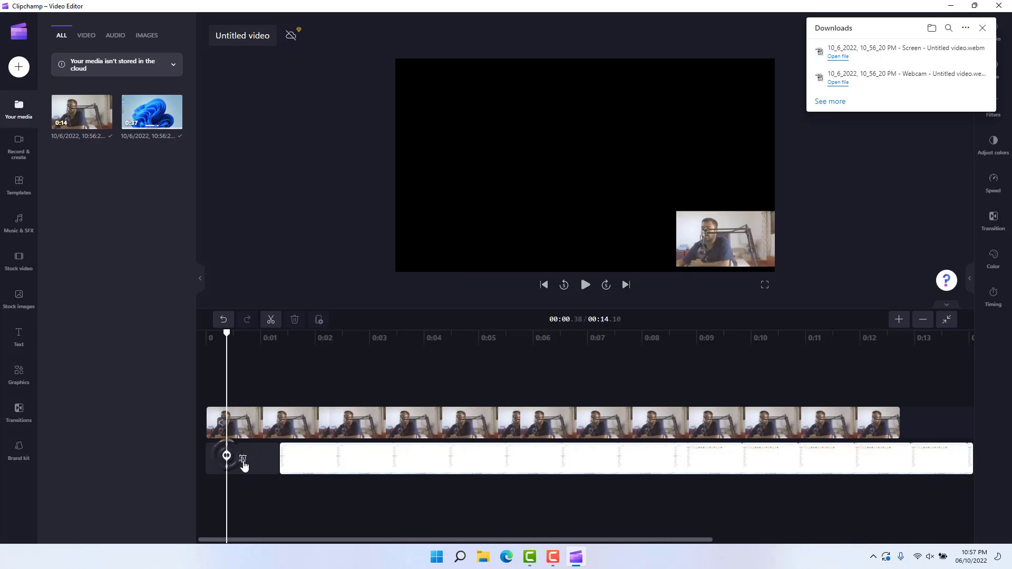
{"action": "left_click", "coordinate": [242, 459]}
{"action": "left_click", "coordinate": [288, 361]}
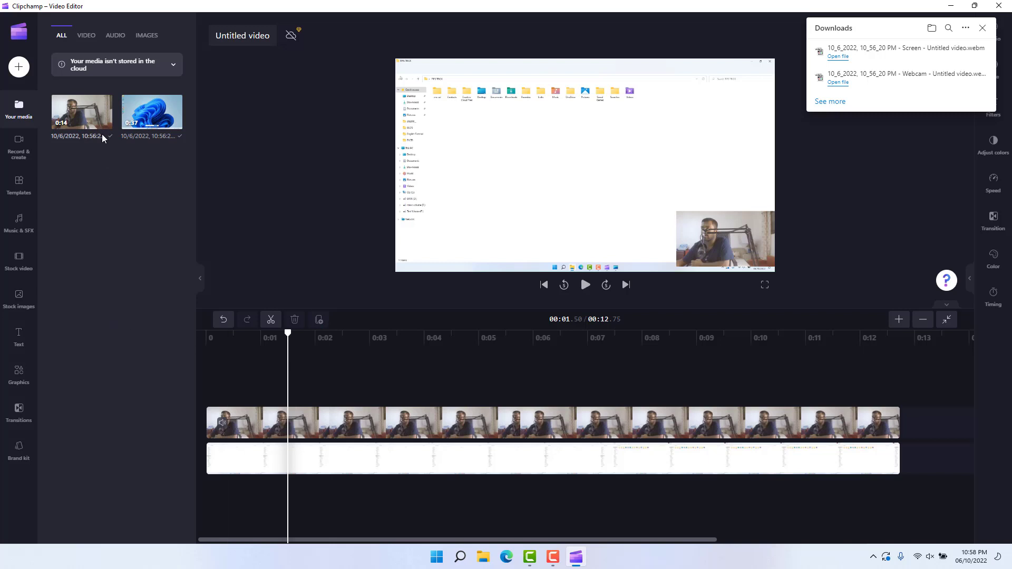
- Examine the media import options and the templates, stock video, stock images, text styles and graphics available for the project
{"action": "left_click", "coordinate": [21, 73]}
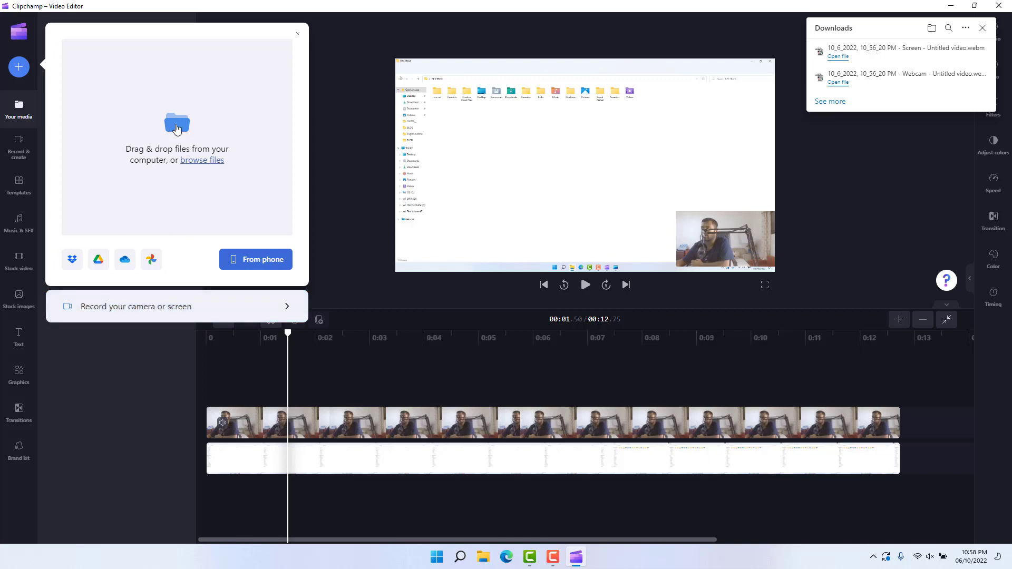
{"action": "left_click", "coordinate": [299, 33]}
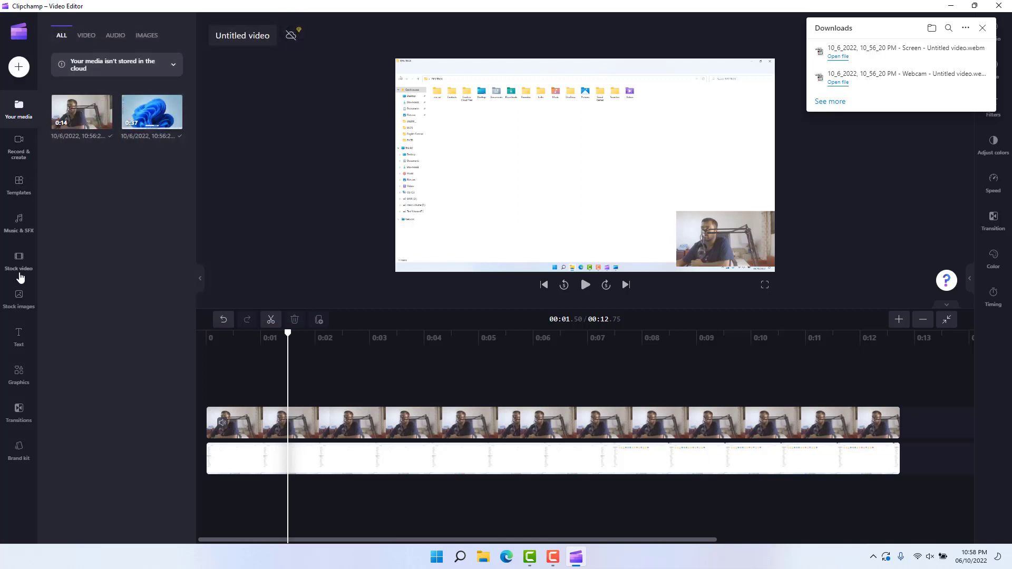
{"action": "left_click", "coordinate": [18, 191]}
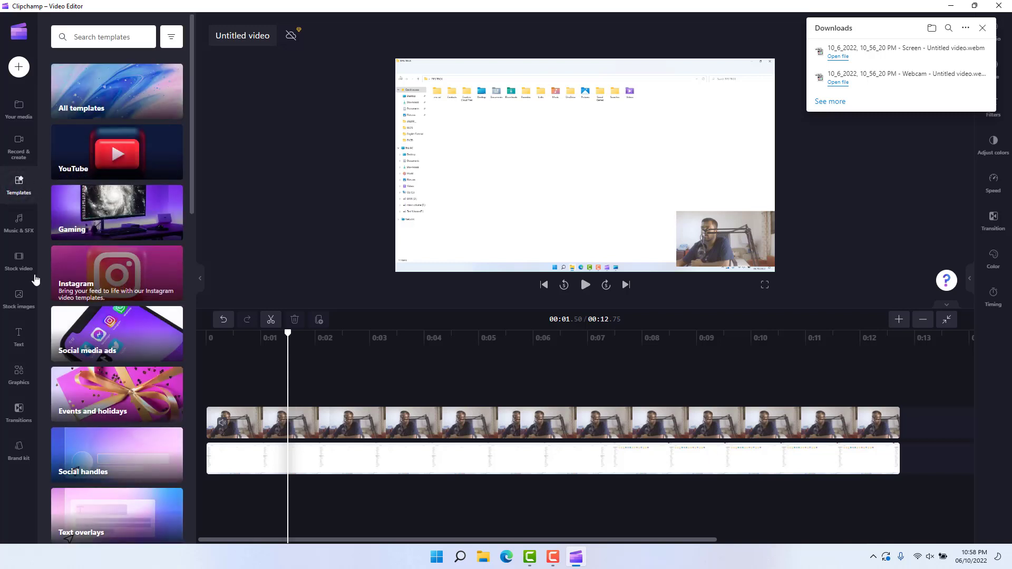
{"action": "left_click", "coordinate": [17, 264]}
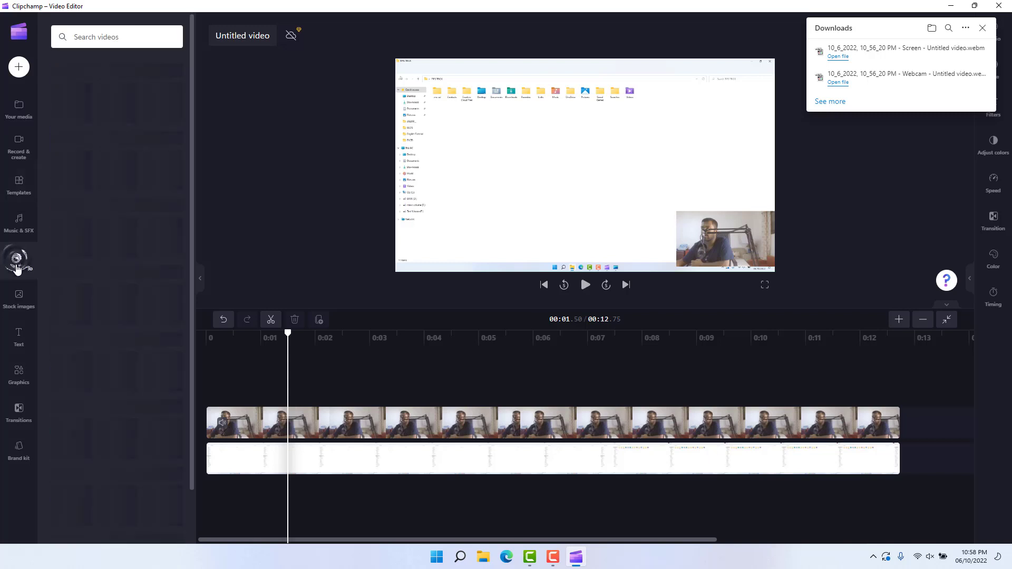
{"action": "left_click", "coordinate": [19, 301]}
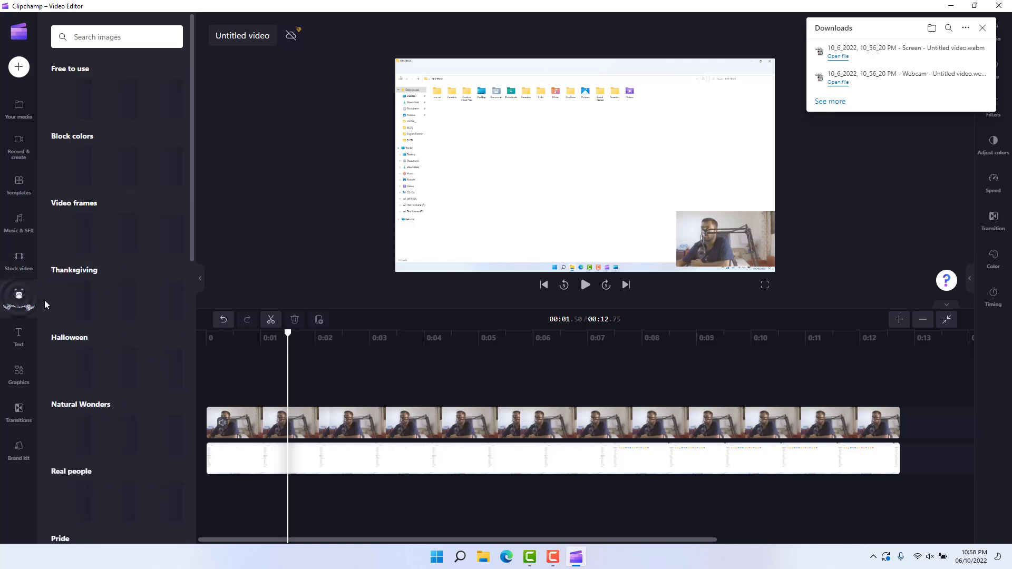
{"action": "left_click", "coordinate": [23, 343]}
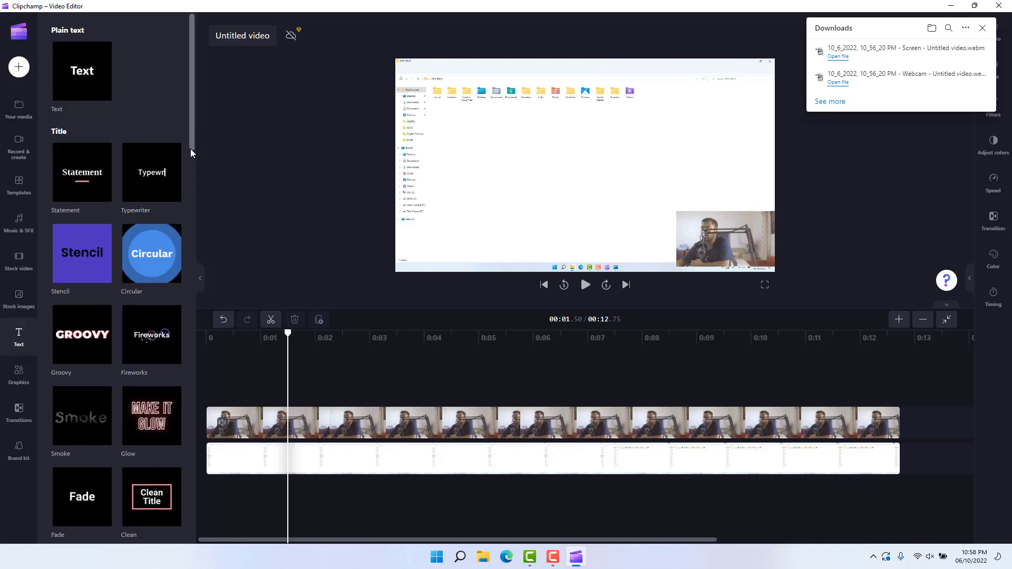
{"action": "left_click_drag", "start_coordinate": [190, 149], "coordinate": [165, 435]}
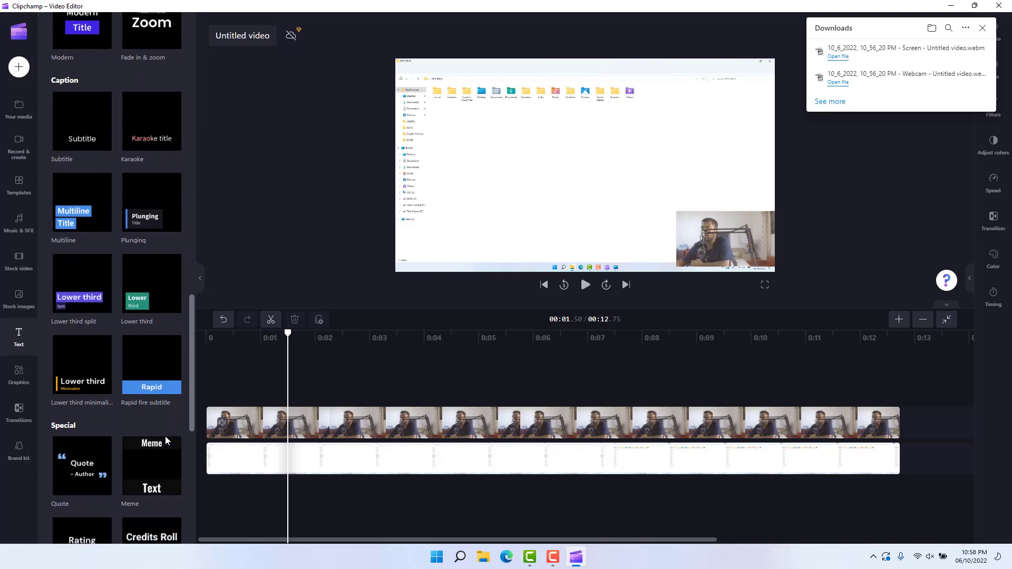
{"action": "left_click", "coordinate": [24, 377]}
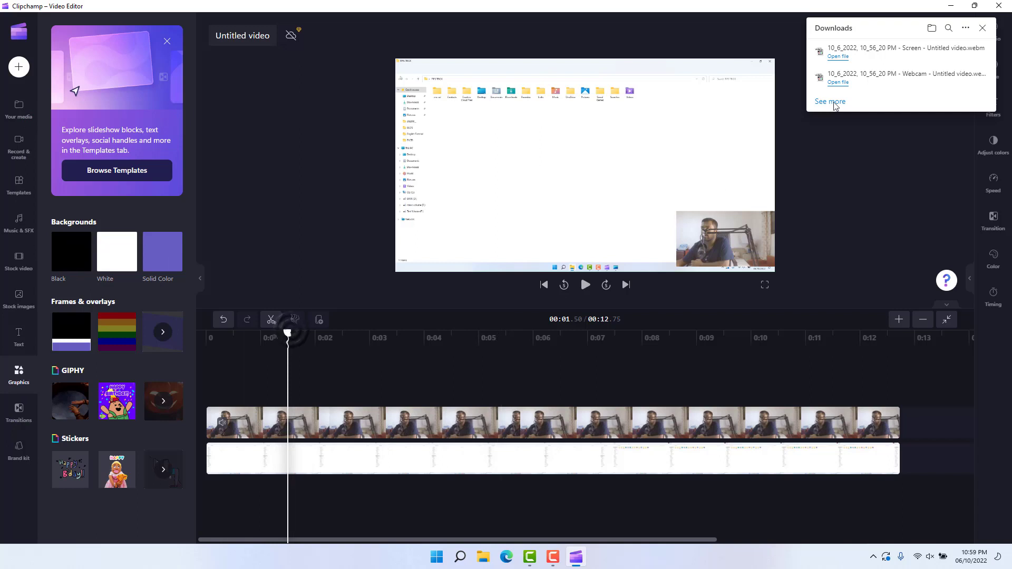
- Dismiss the downloads list and export the video in 1080p quality
{"action": "left_click", "coordinate": [983, 30]}
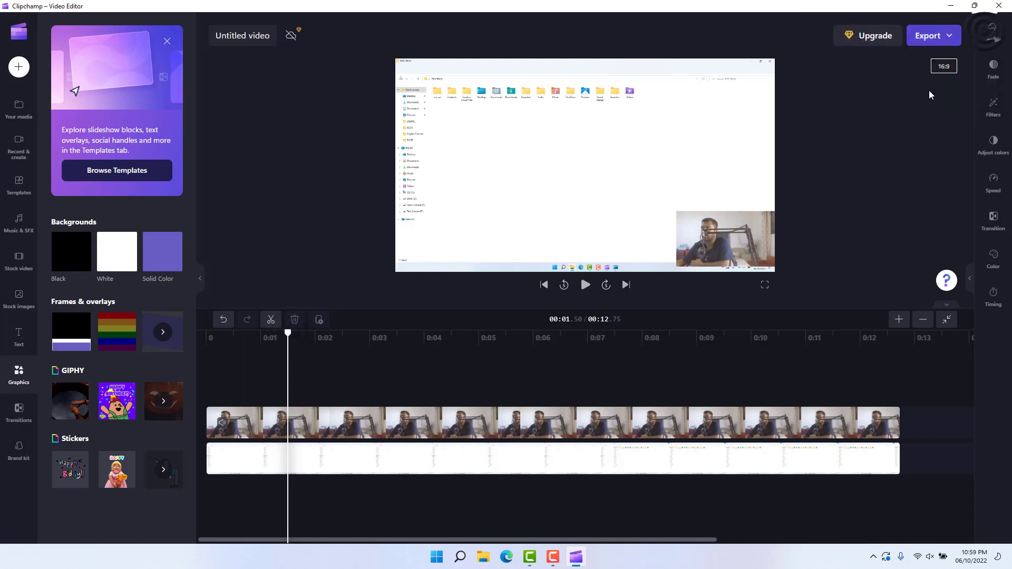
{"action": "left_click", "coordinate": [922, 35]}
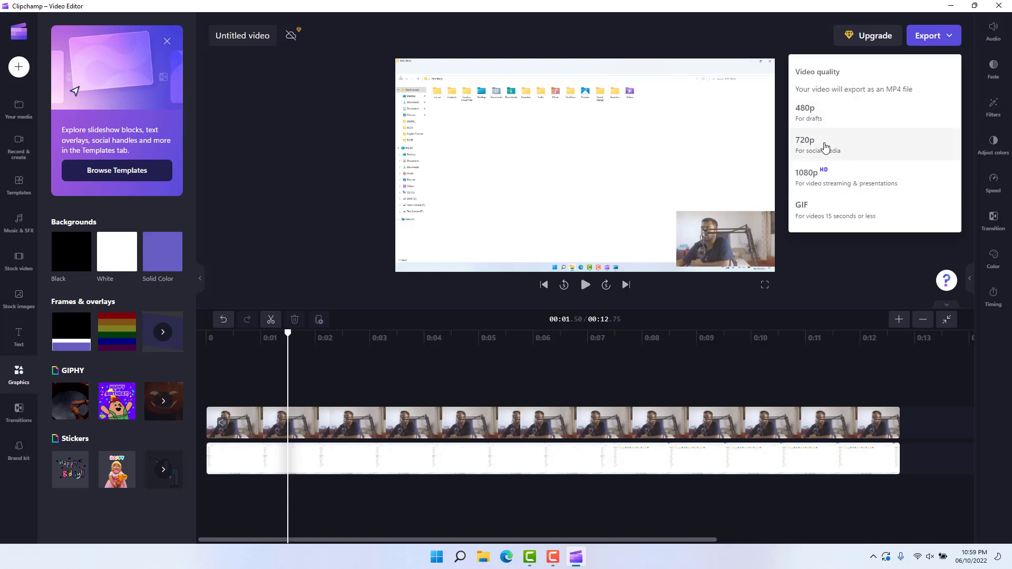
{"action": "left_click", "coordinate": [833, 182]}
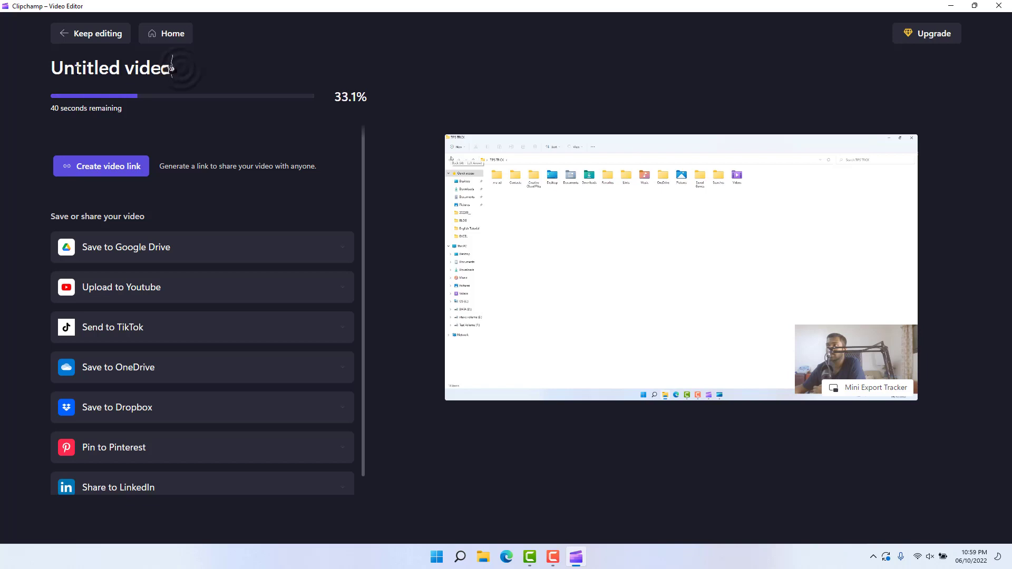
- Rename the exported video as "CLipcham screen recorder test"
{"action": "left_click", "coordinate": [171, 68]}
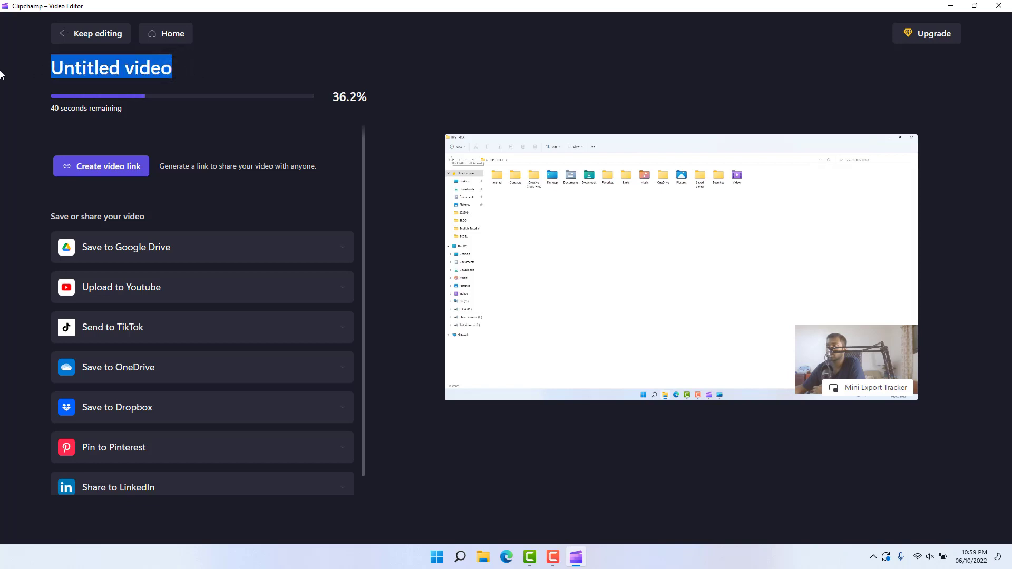
{"action": "type", "text": "CLipcham"}
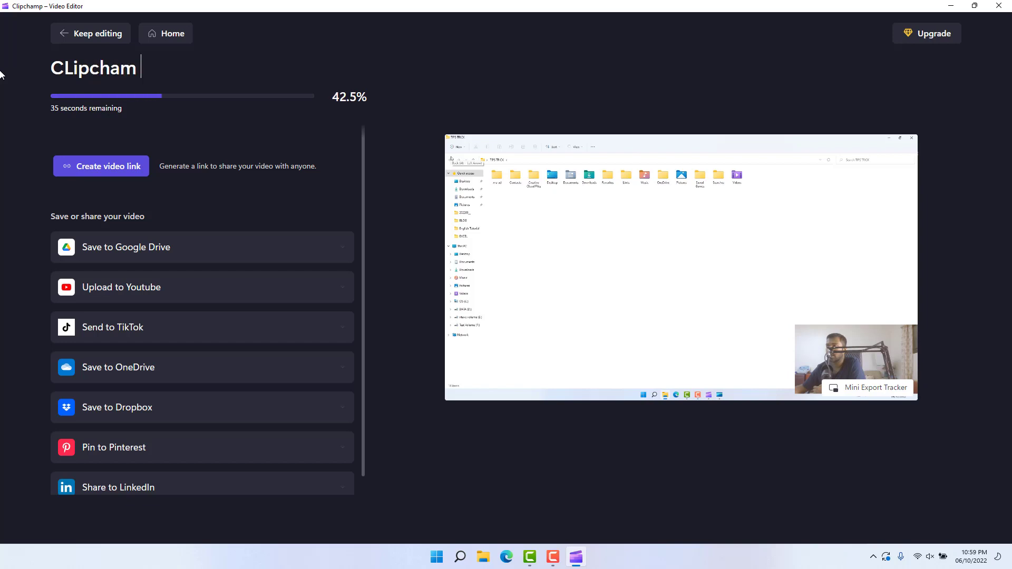
{"action": "type", "text": " screen recorder test"}
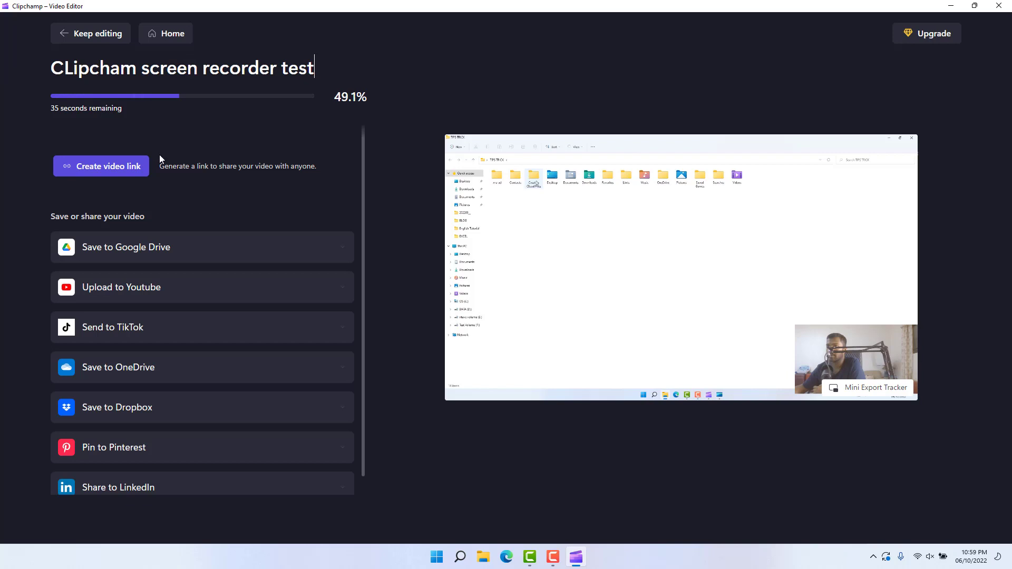
{"action": "left_click", "coordinate": [238, 190]}
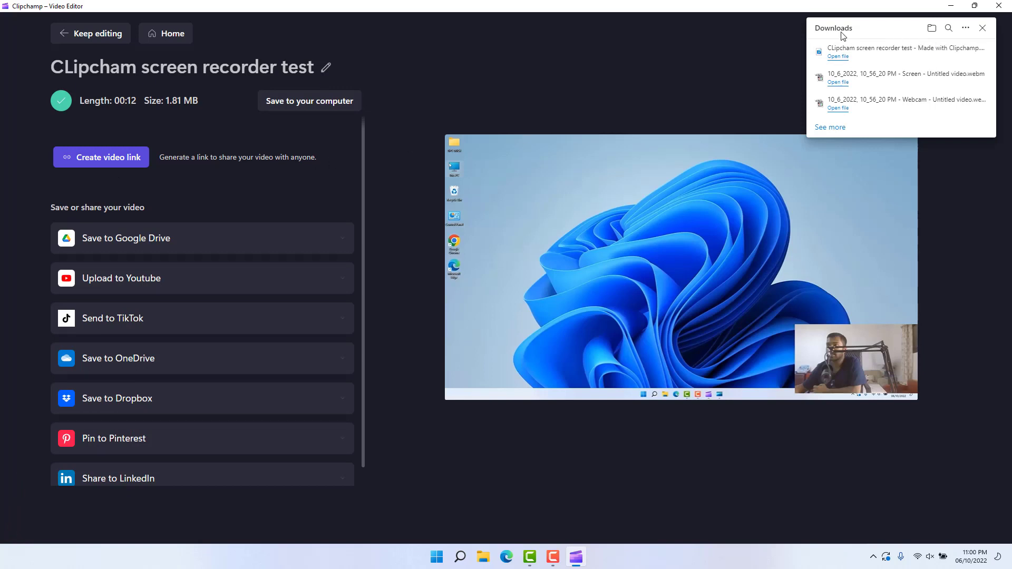
- Show the exported MP4 in the Downloads folder, play it in the media player, and close the player
{"action": "mouse_move", "coordinate": [878, 44]}
{"action": "left_click", "coordinate": [931, 29]}
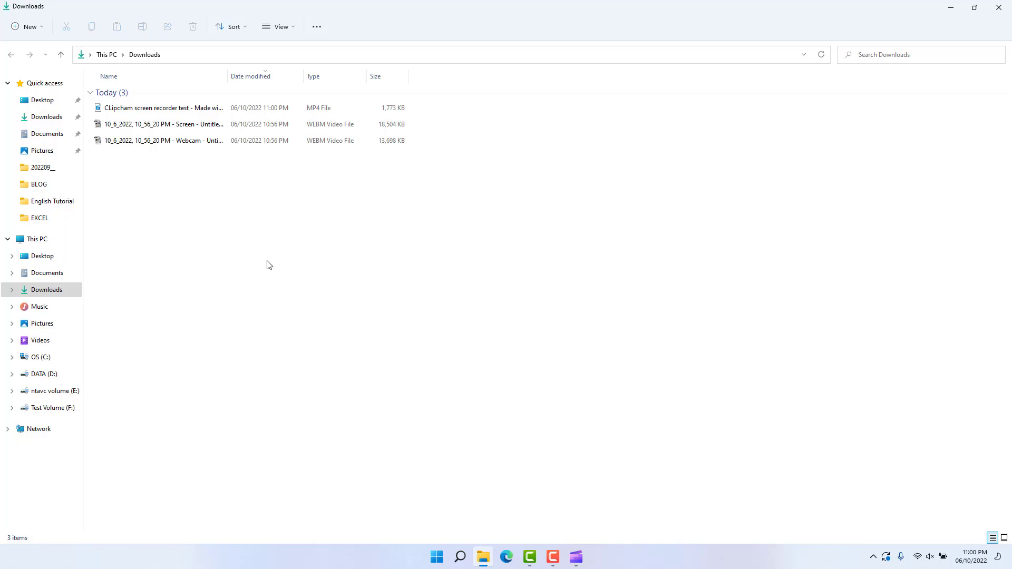
{"action": "double_click", "coordinate": [150, 108]}
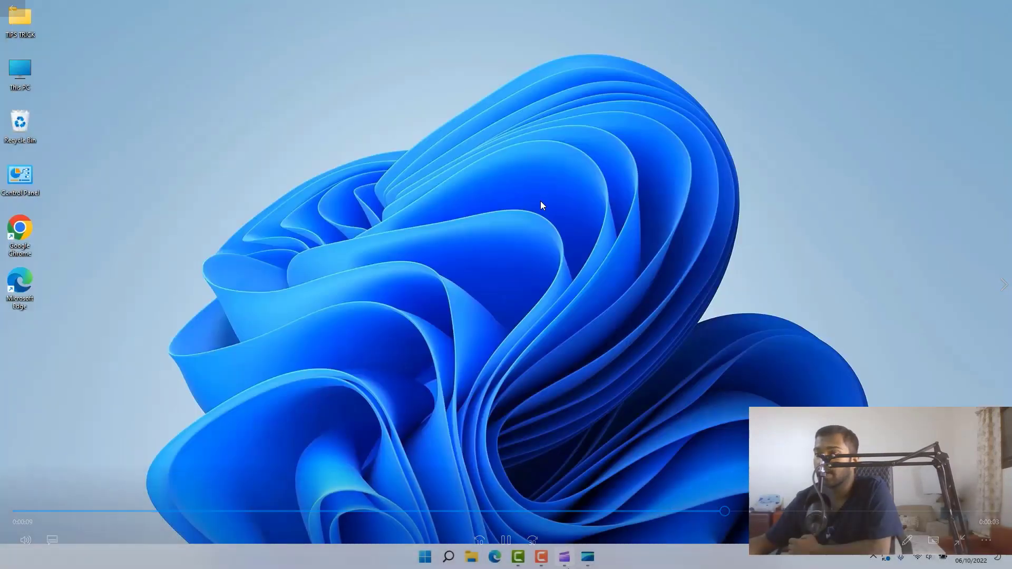
{"action": "key", "text": "alt+F4"}
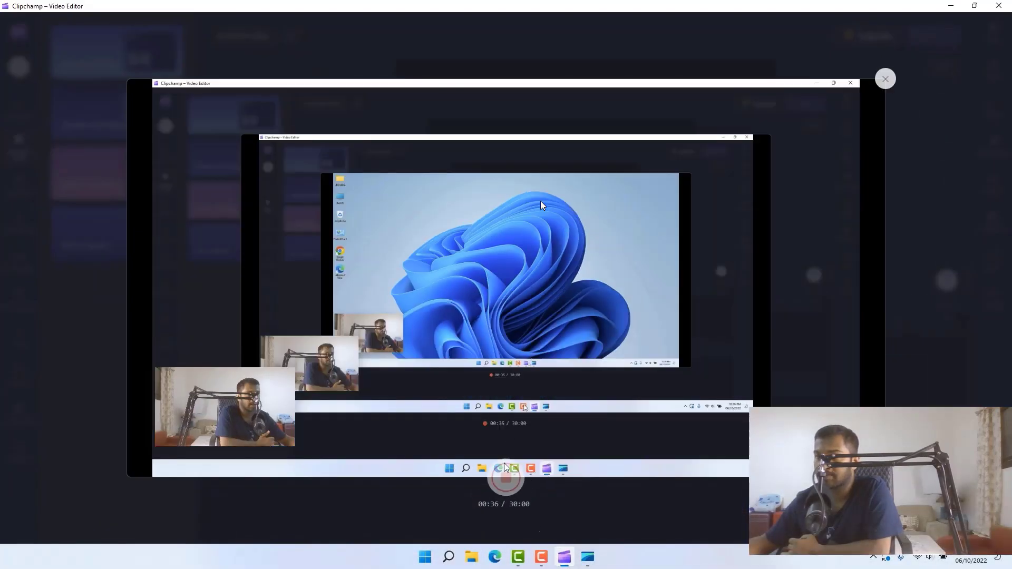